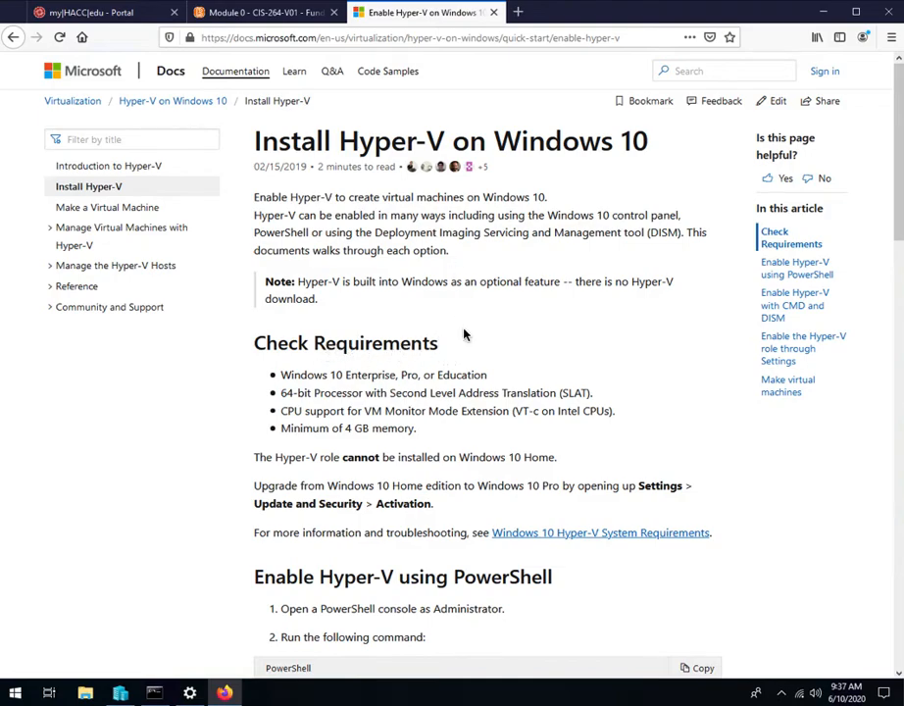
Step: Review the Hyper-V requirements and the PowerShell, DISM and Settings methods for enabling it on the Microsoft Docs page
scroll(466, 339, down, 10)
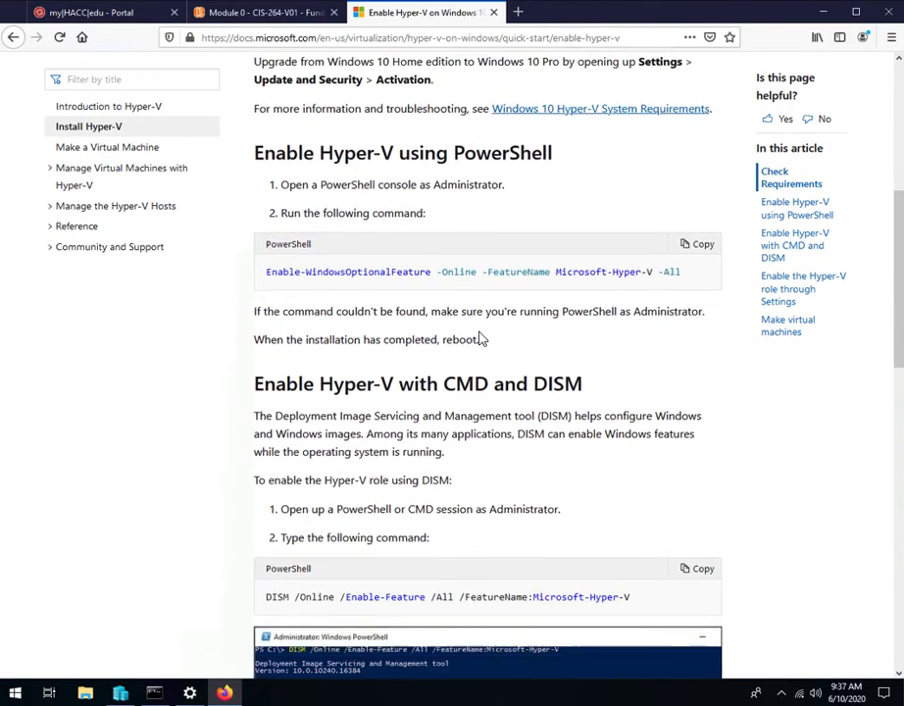
scroll(392, 279, up, 5)
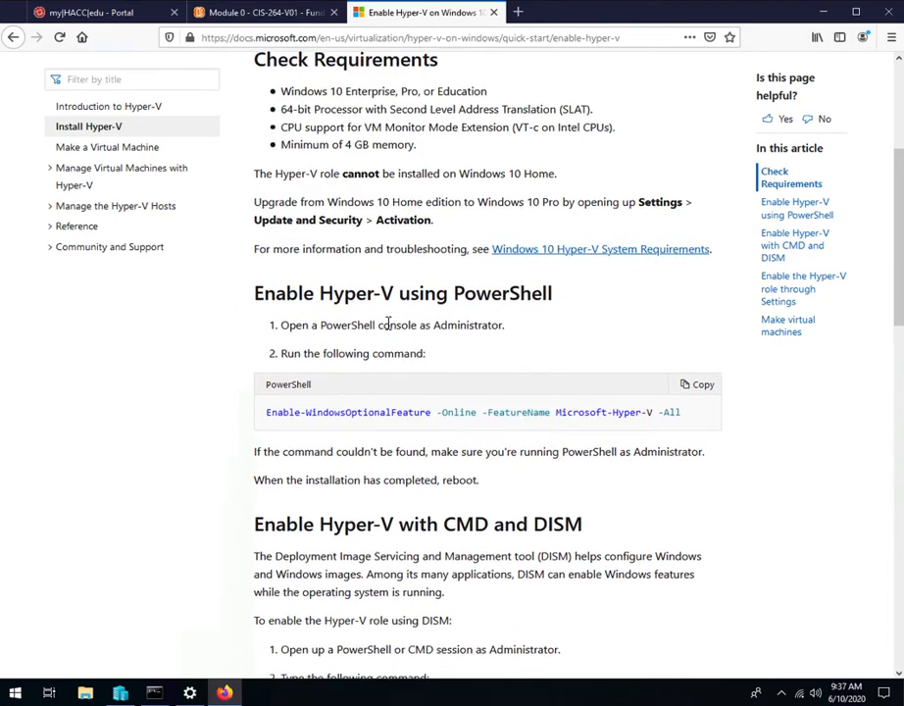
scroll(395, 325, down, 11)
scroll(424, 326, down, 5)
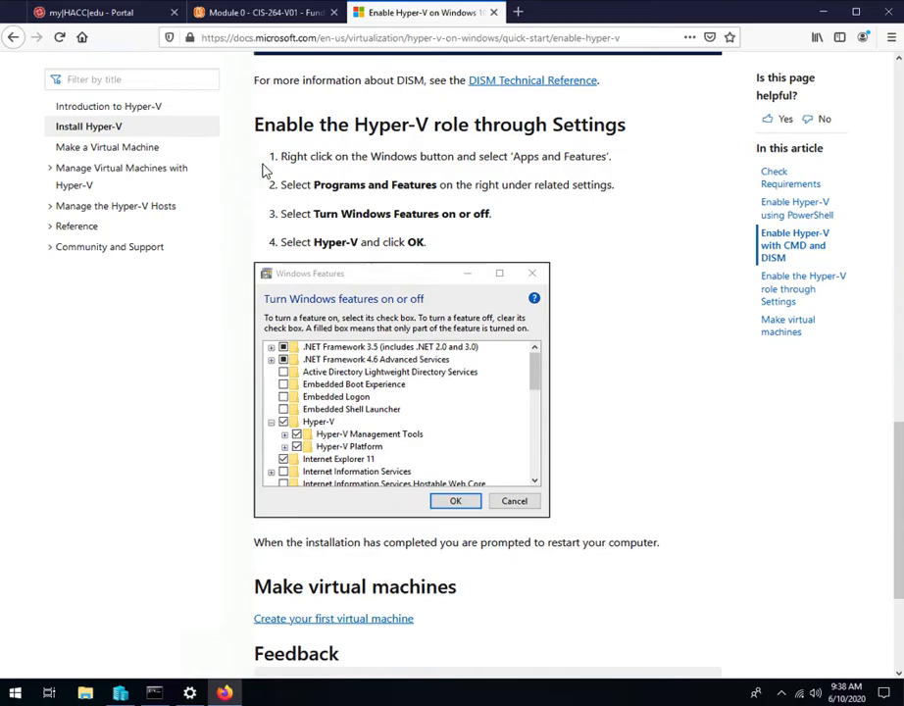
Step: Find the Linux VM section on the Module 0 course page and open its Hyper-V VM link
click(232, 15)
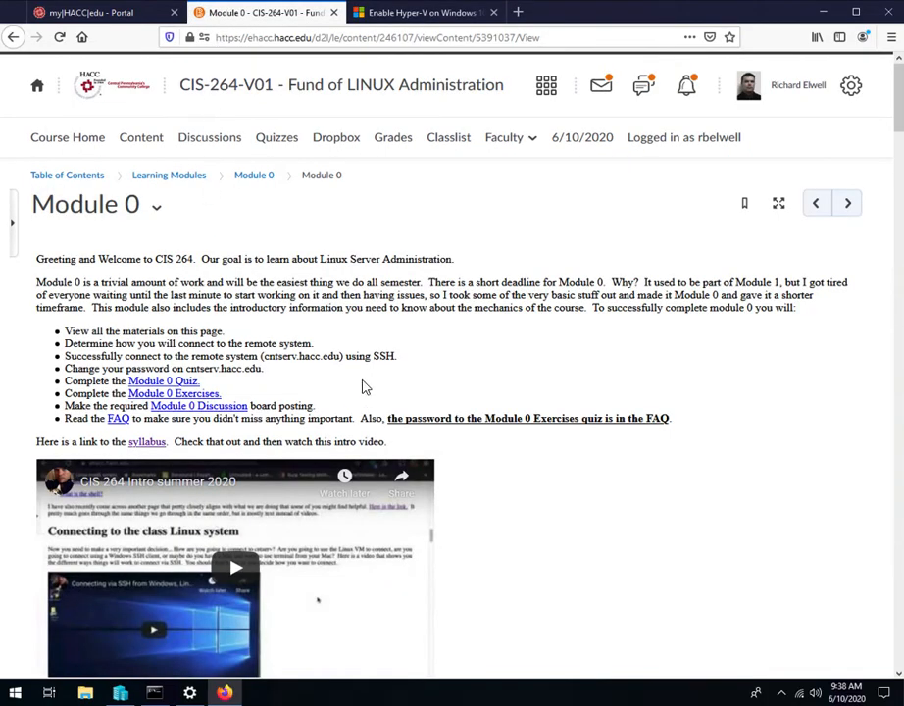
scroll(392, 371, down, 5)
scroll(431, 372, down, 12)
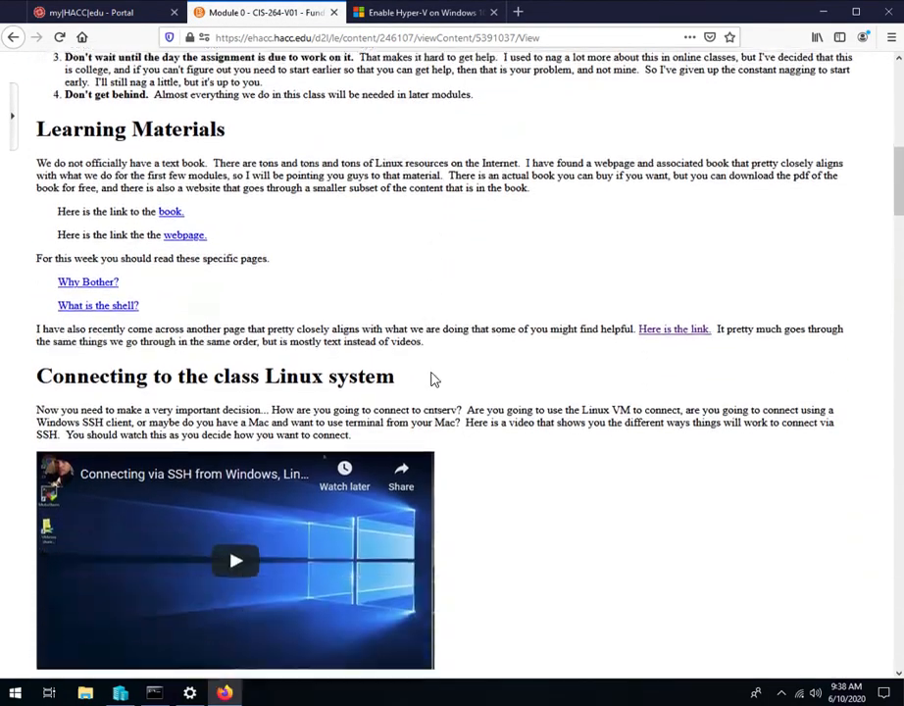
scroll(446, 381, down, 10)
scroll(452, 382, up, 5)
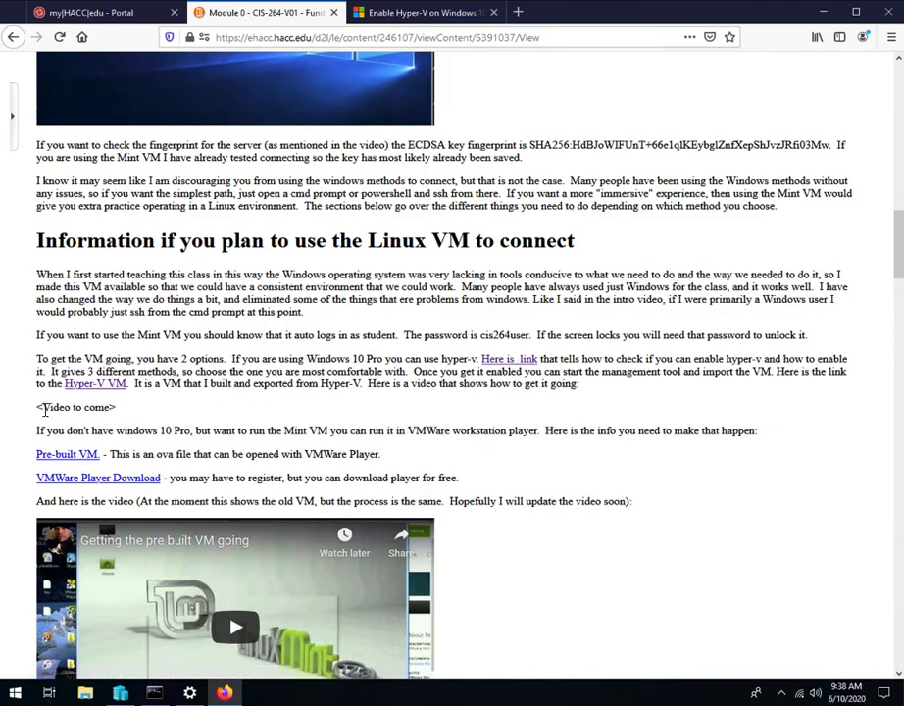
click(106, 389)
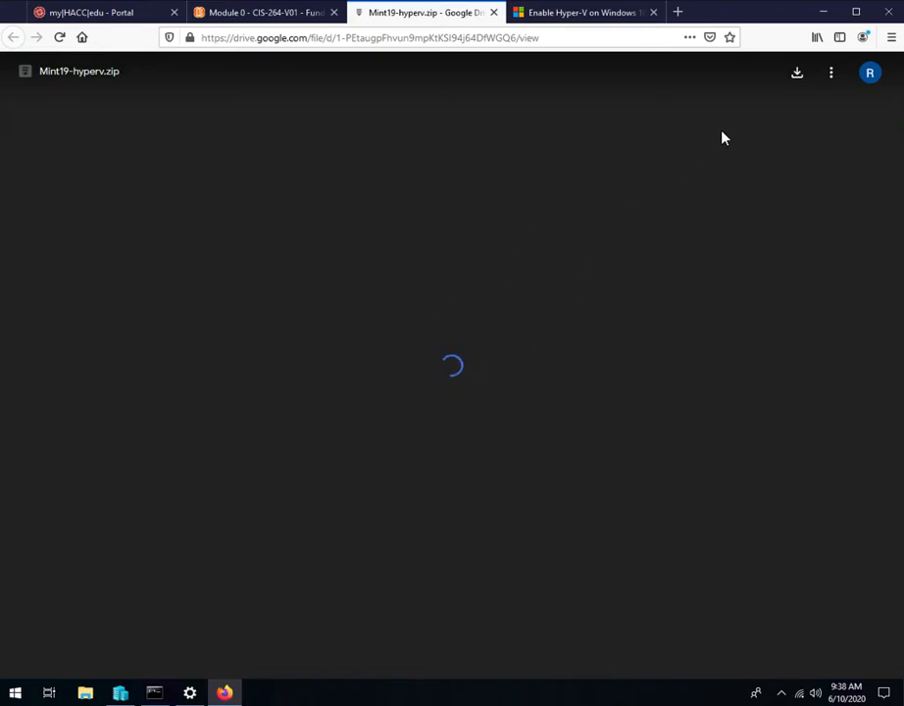
Step: Start downloading Mint19-hyperv.zip from Google Drive without a virus scan, and cancel the save prompt
click(798, 76)
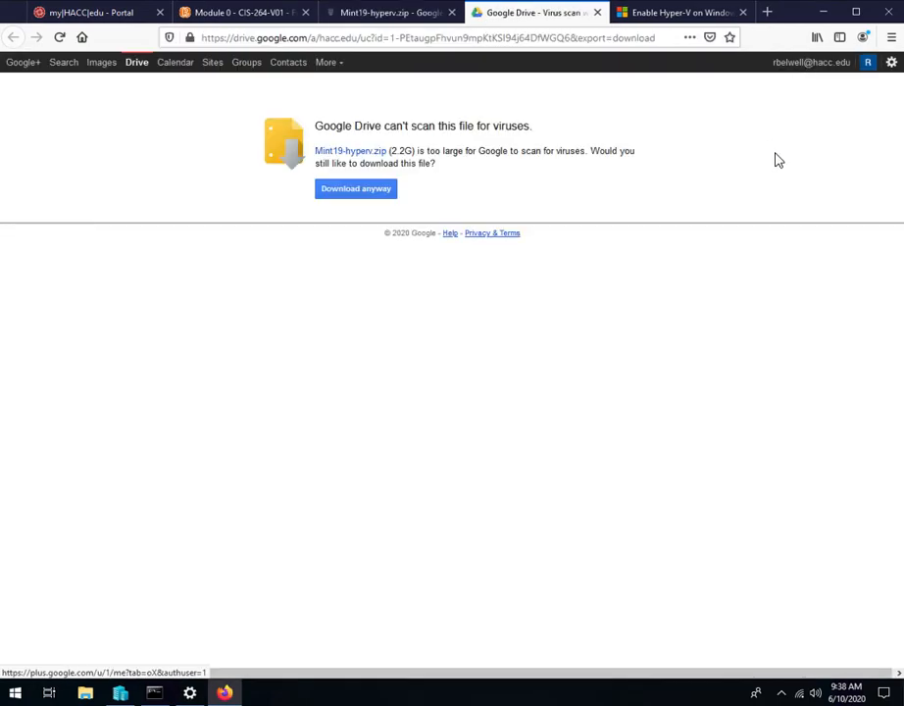
click(389, 14)
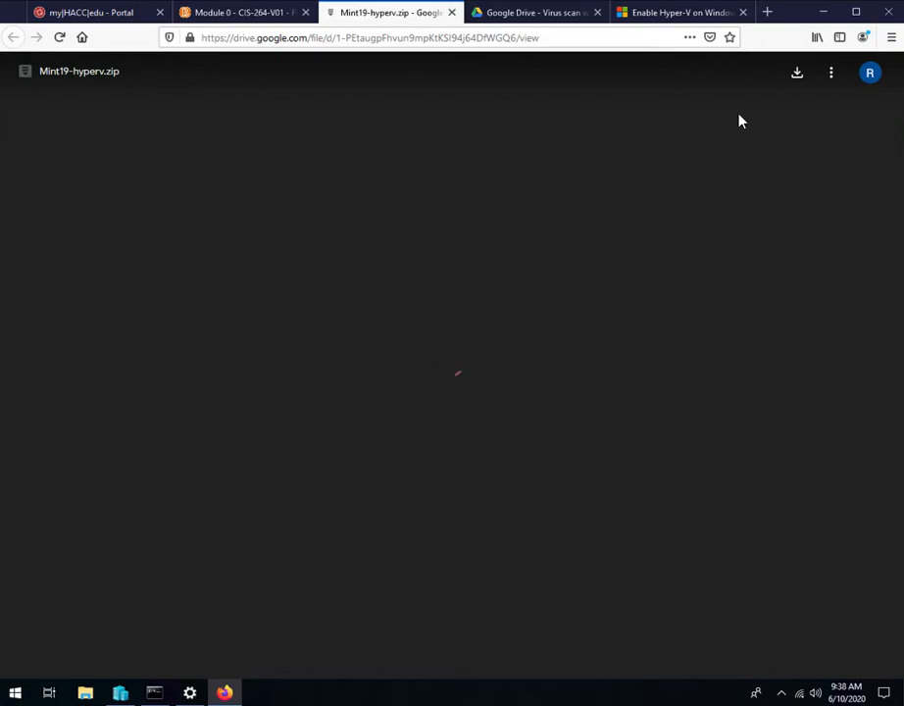
click(552, 11)
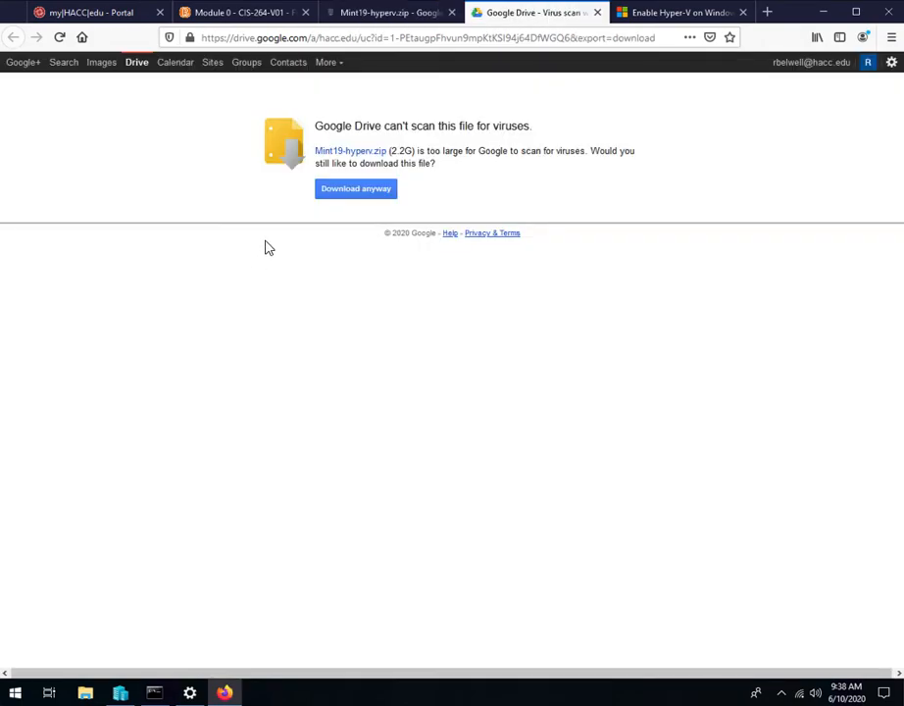
click(349, 192)
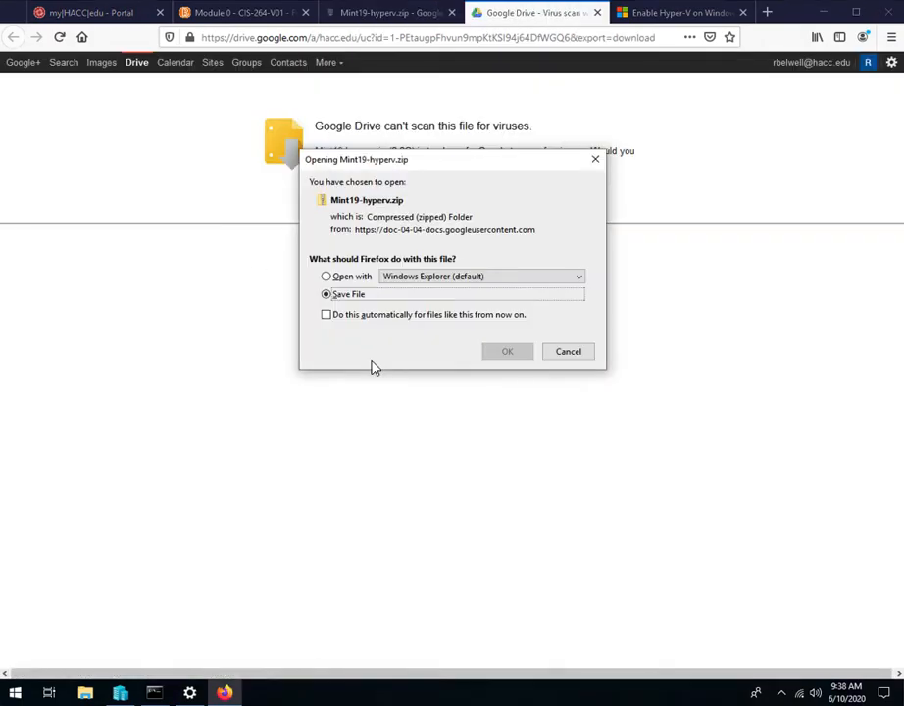
click(570, 355)
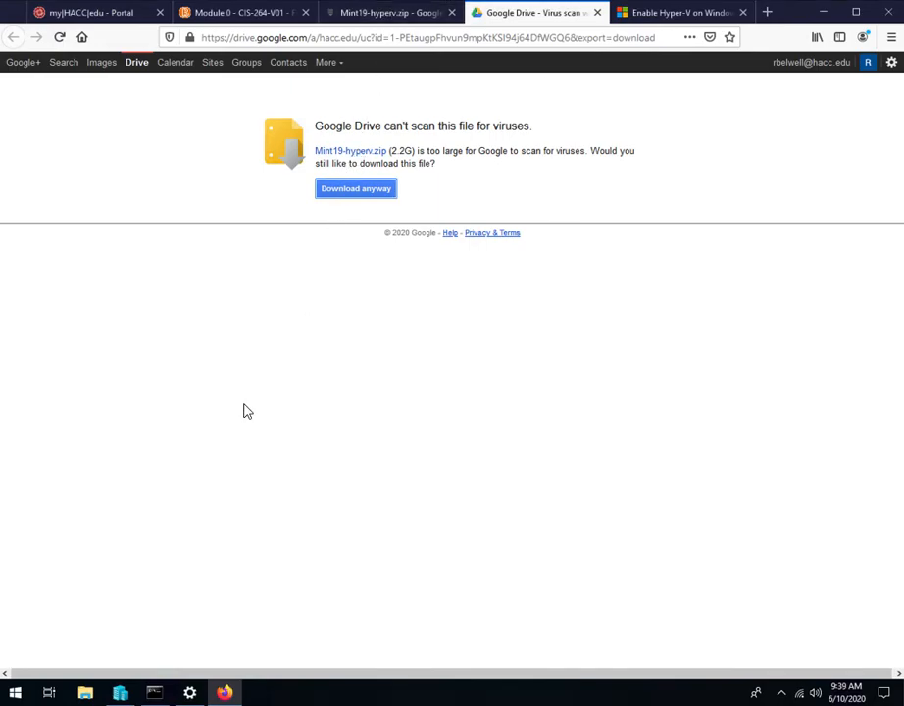
Step: Switch to File Explorer, open the Downloads folder and locate the Mint19-hyperv zip archive
click(88, 694)
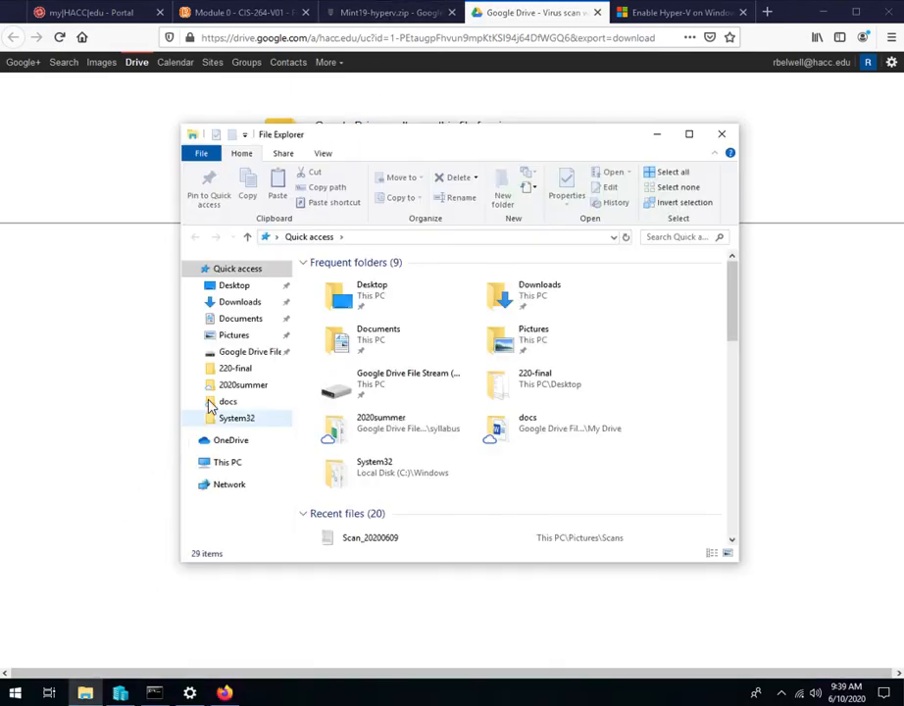
click(245, 304)
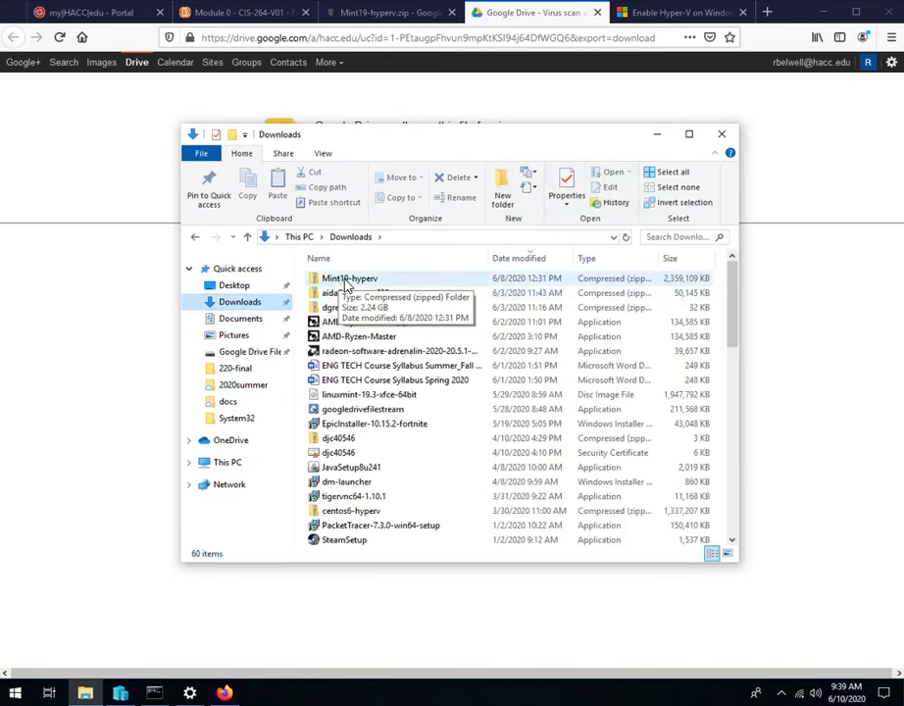
scroll(355, 347, down, 9)
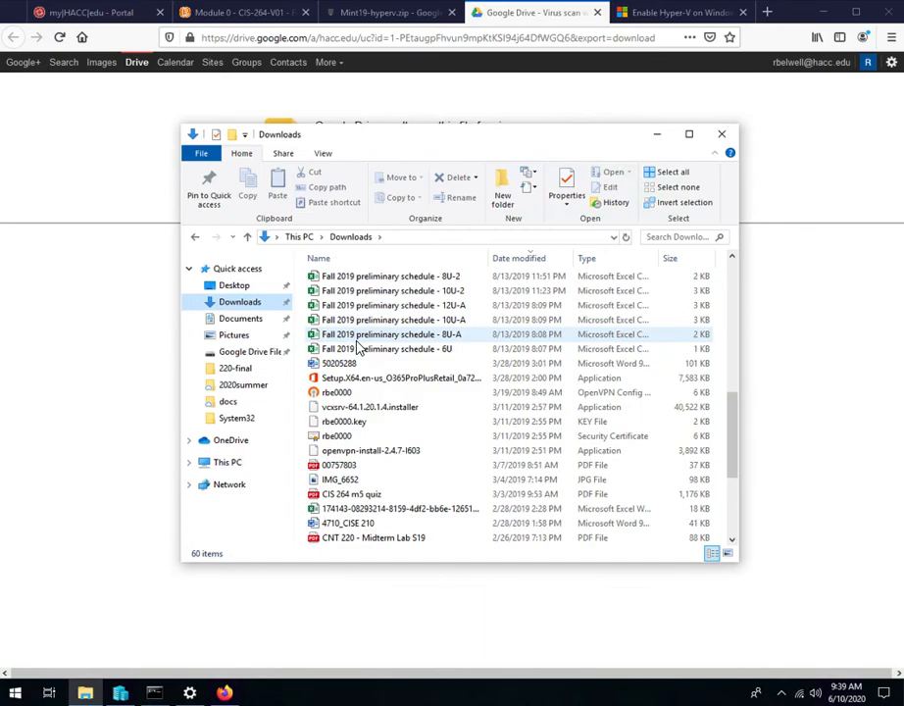
scroll(359, 349, down, 4)
scroll(360, 410, up, 4)
scroll(360, 410, up, 9)
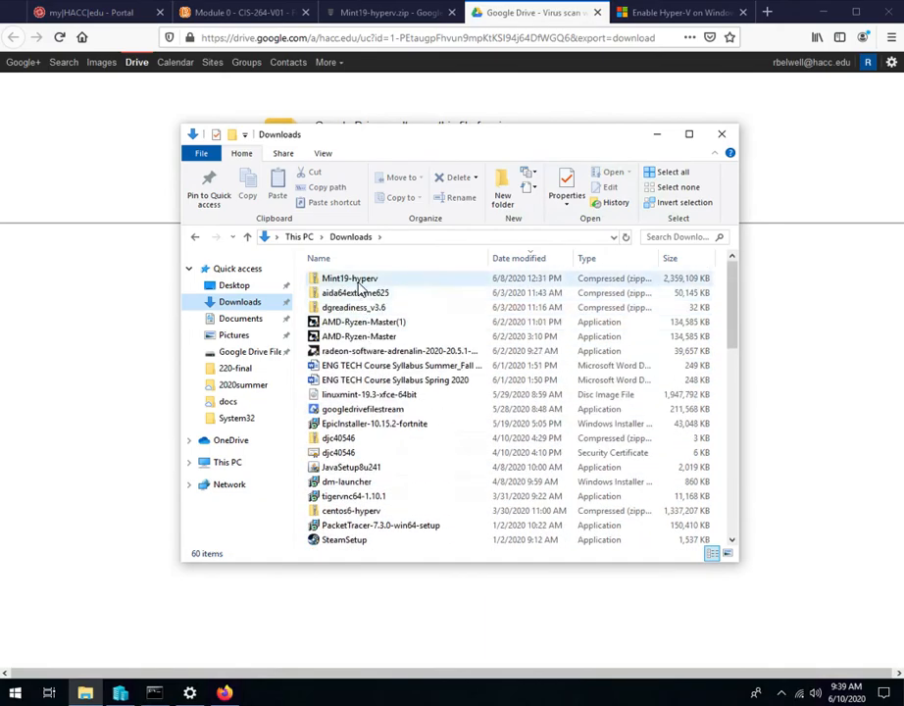
Step: Open the Extract All wizard for the Mint19-hyperv archive and cancel it
click(359, 284)
right_click(359, 284)
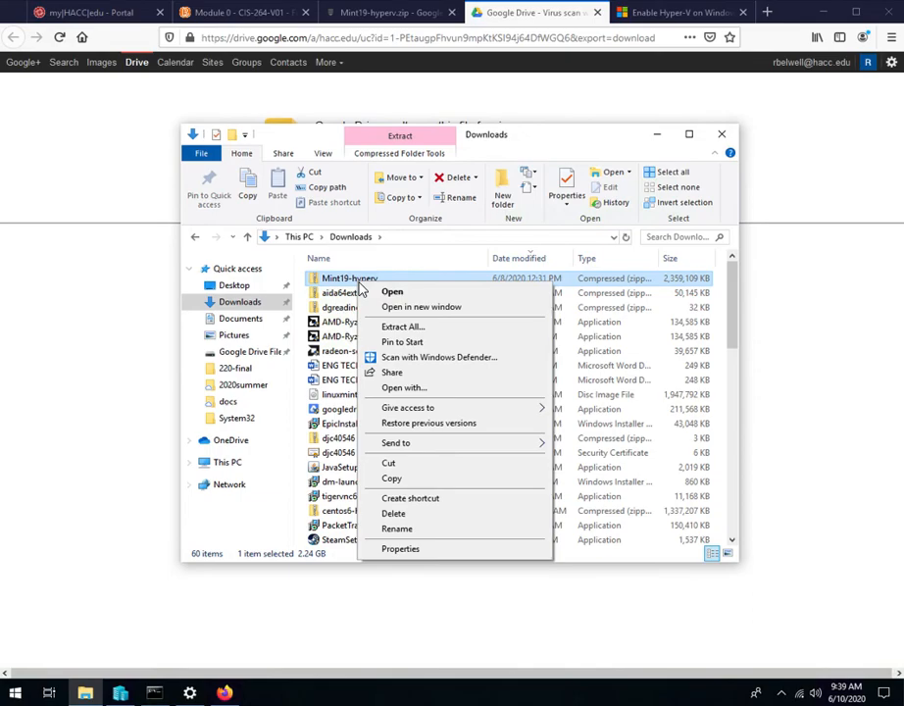
click(400, 327)
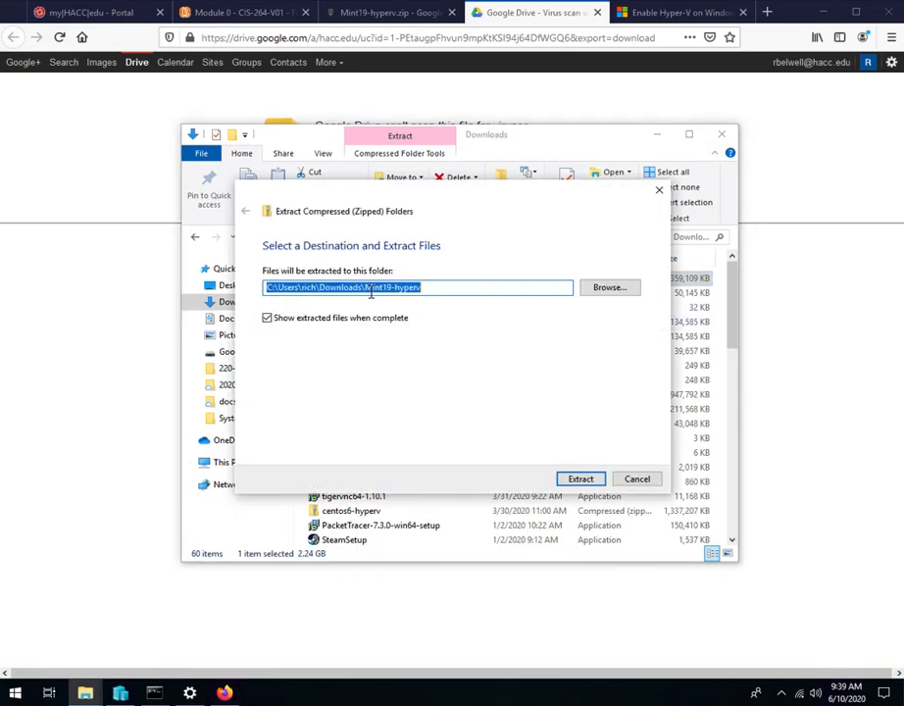
click(640, 479)
Step: Look inside the extracted Mint19-hyperv folder's Mint19 subfolder, and minimize the File Explorer window
drag(737, 308, 751, 509)
double_click(311, 494)
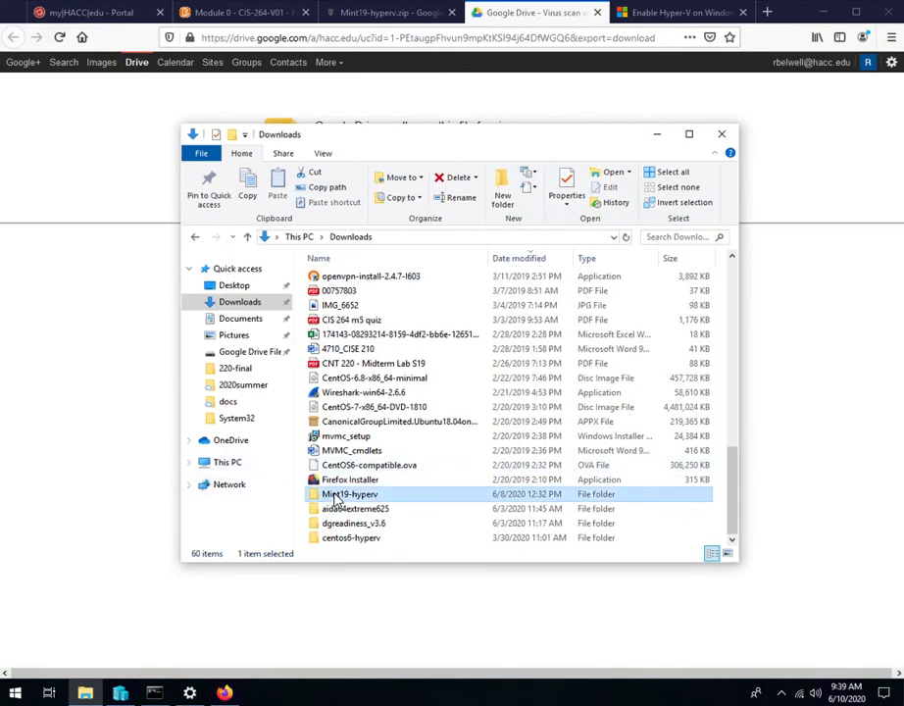
click(332, 279)
double_click(333, 281)
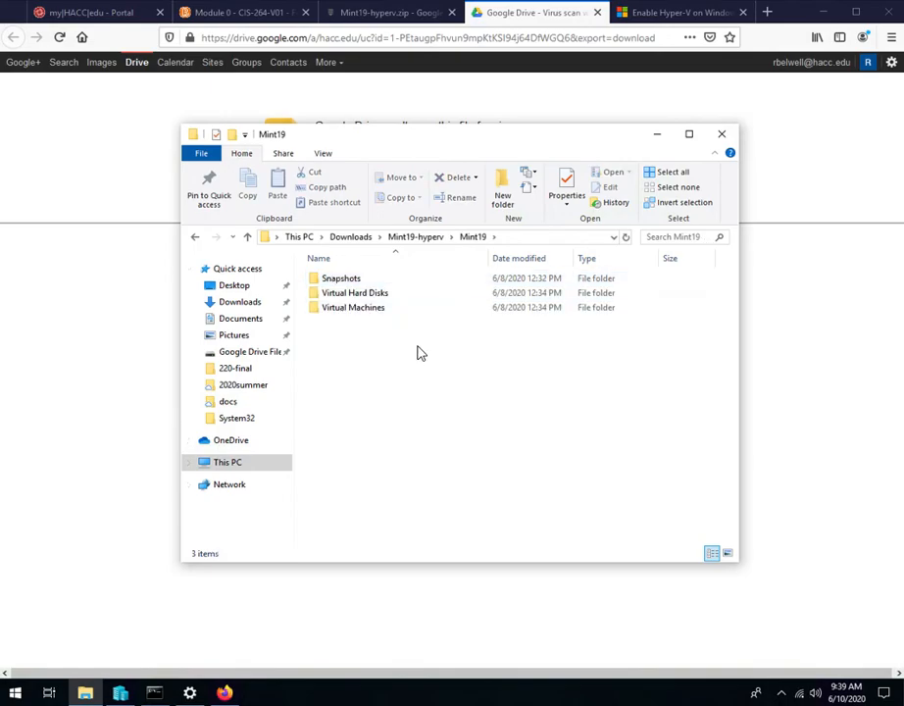
click(657, 135)
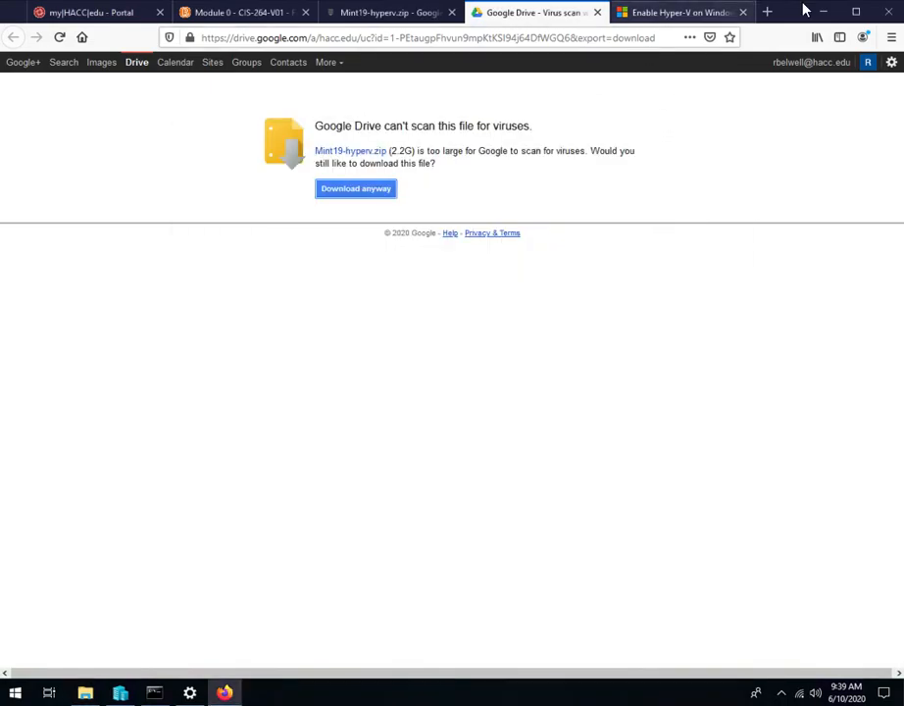
Step: Close Hyper-V Manager, relaunch it through a Windows search, and minimize the browser behind it
right_click(121, 694)
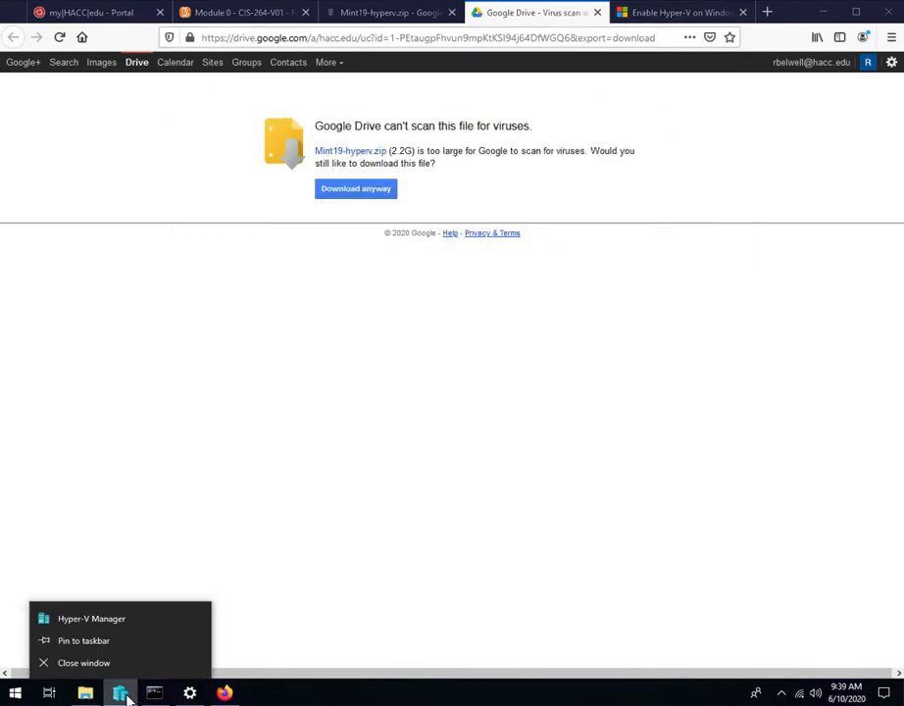
click(117, 662)
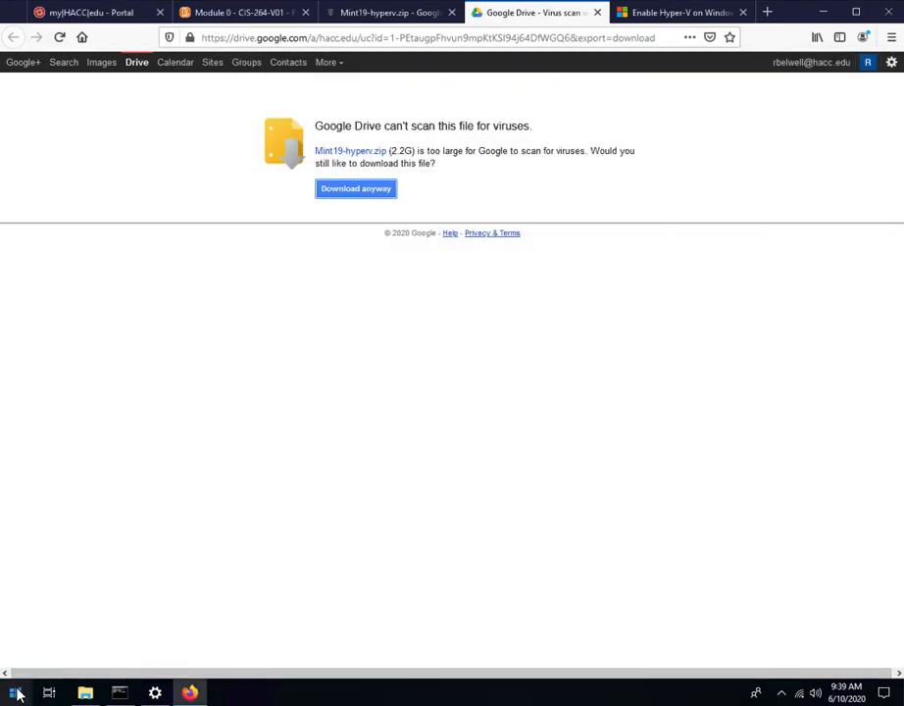
click(15, 692)
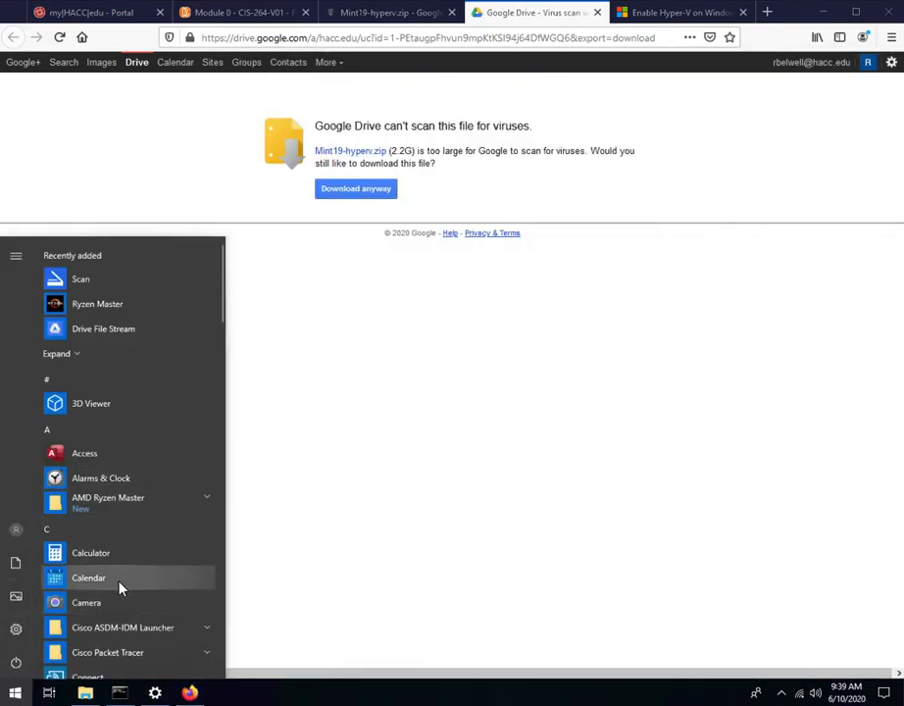
text(vir)
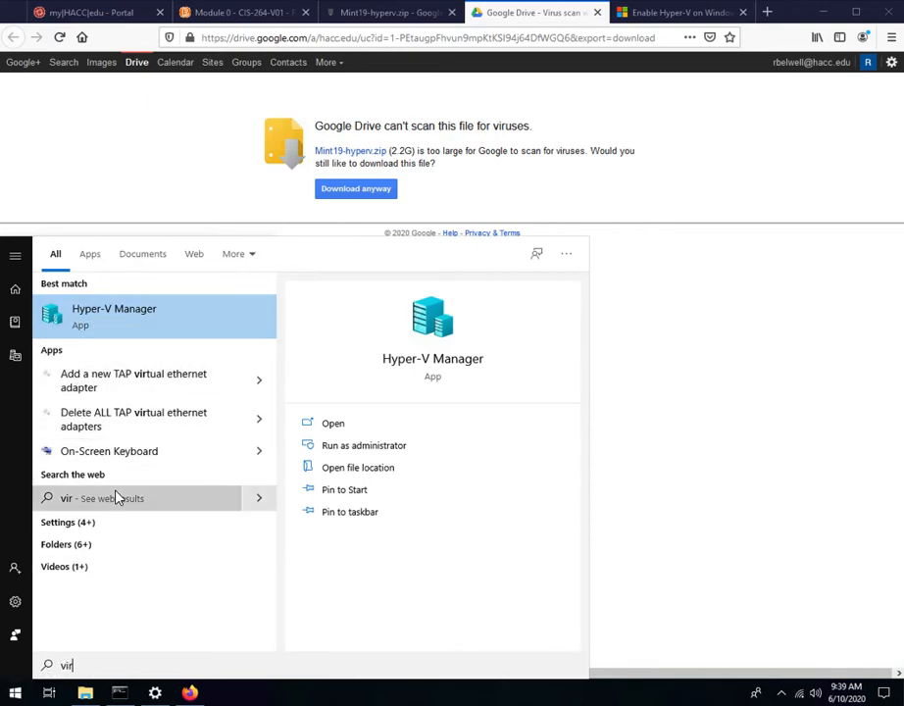
key(BackSpace)
key(BackSpace)
key(BackSpace)
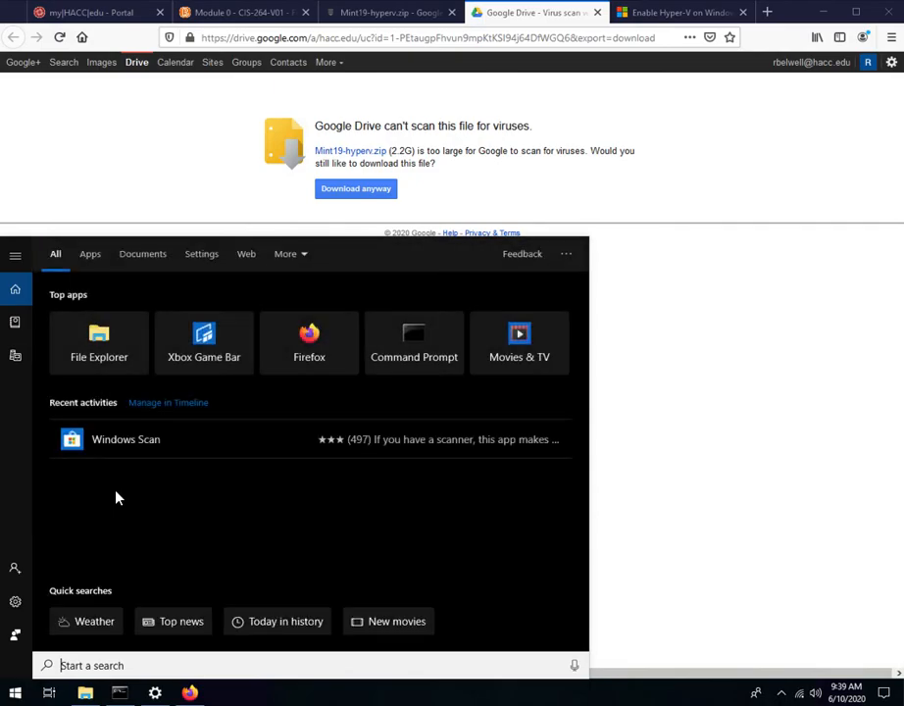
text(hy)
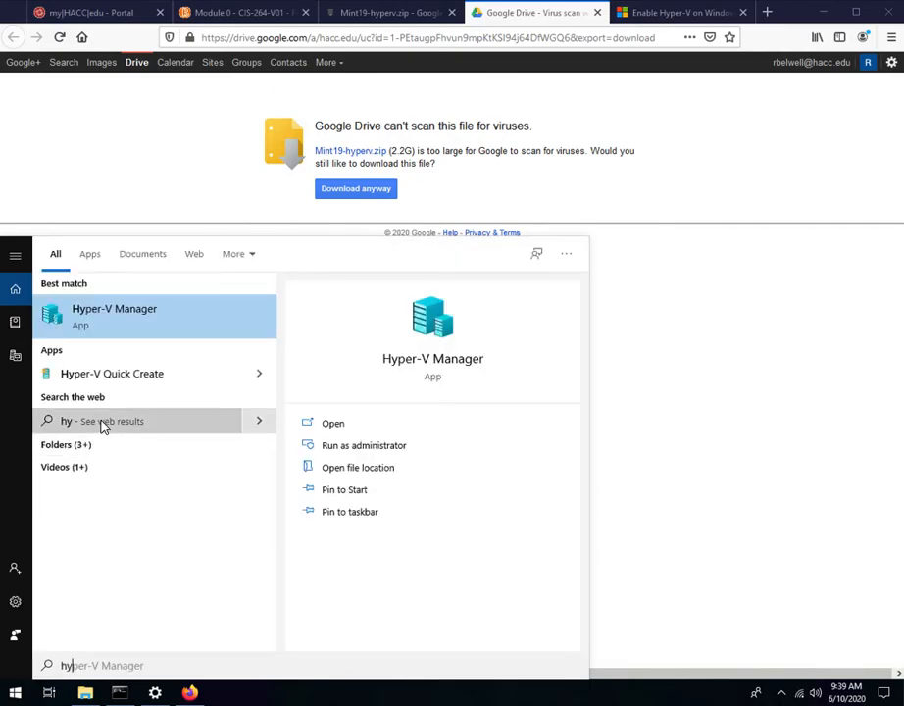
click(106, 318)
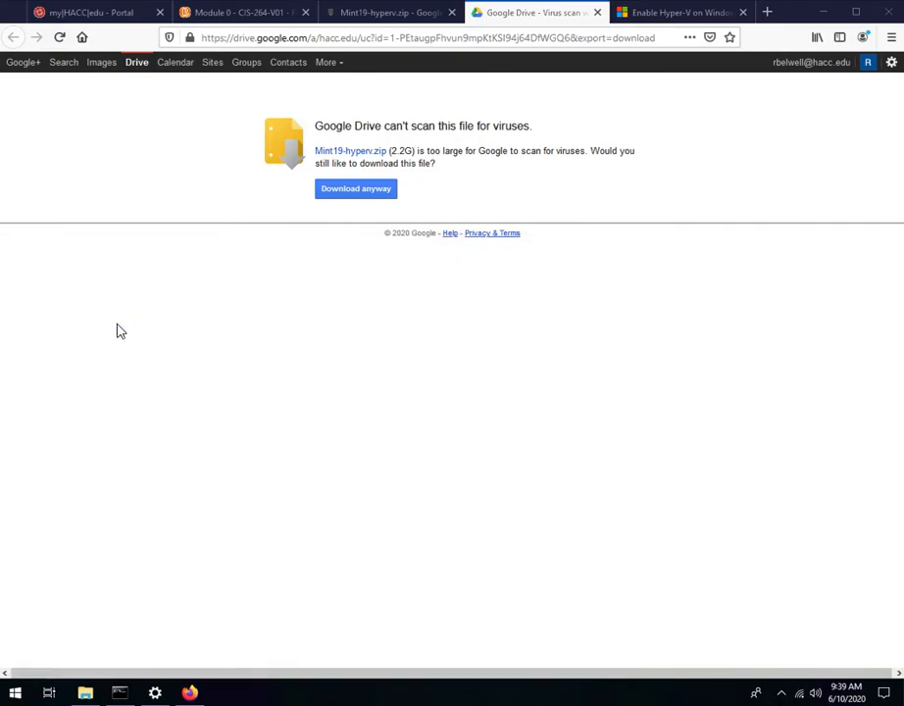
click(824, 11)
drag(630, 70, 502, 74)
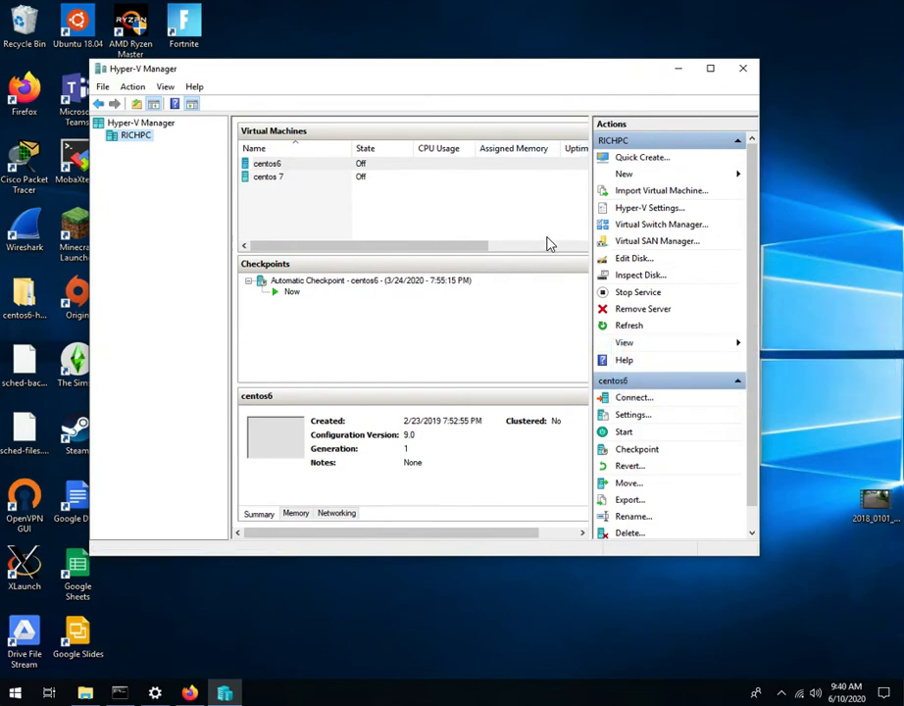
Step: Open the Virtual Switch Manager and view the properties of the existing Bridged switch
click(633, 227)
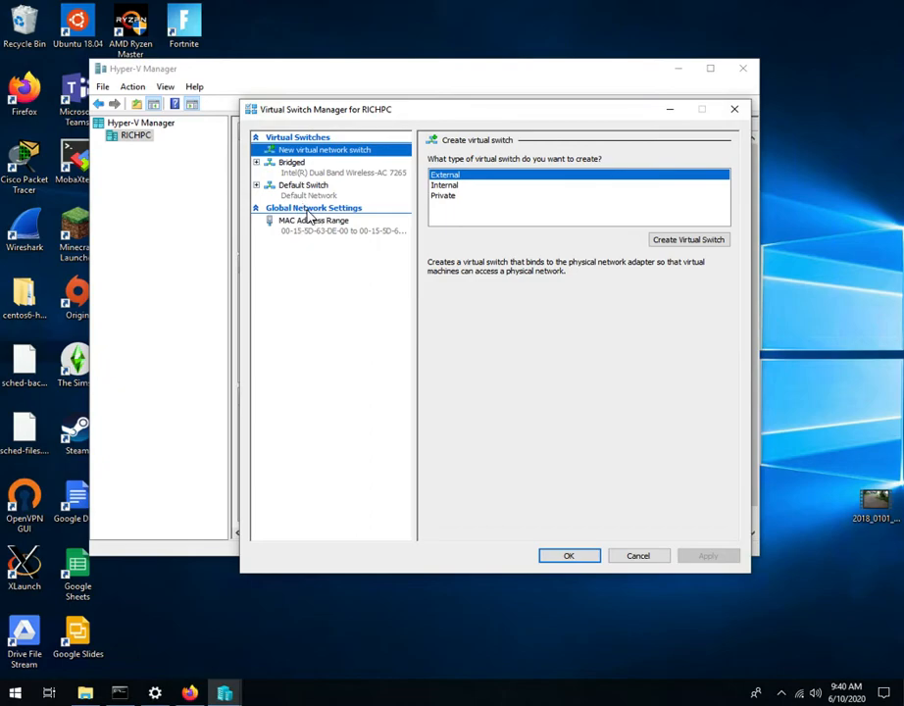
click(260, 167)
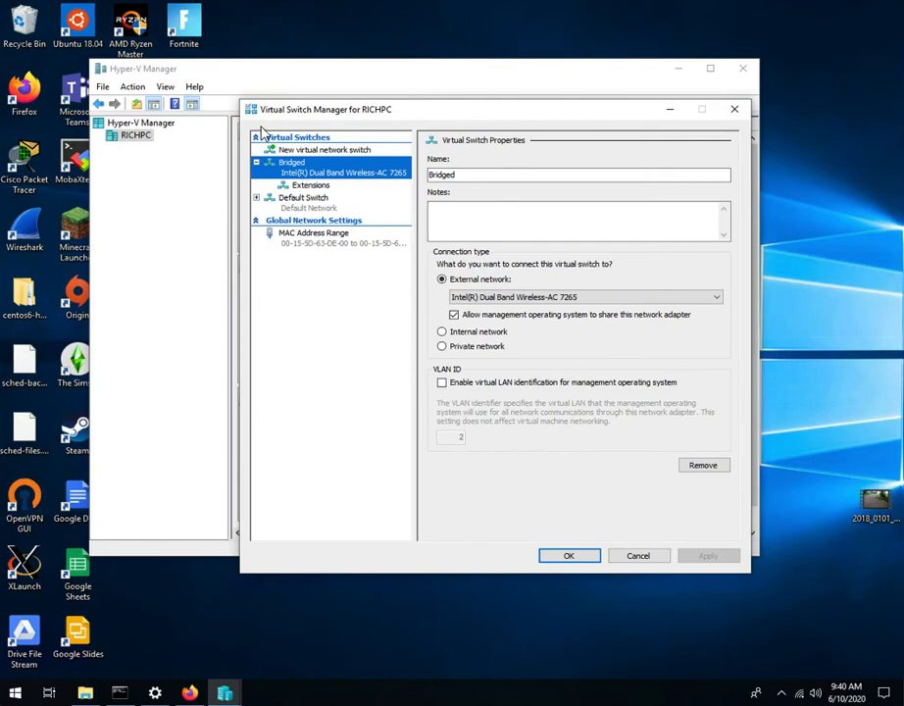
Step: Set up a new external virtual switch on the Intel(R) Dual Band Wireless-AC 7265 adapter, and cancel it without saving
click(317, 150)
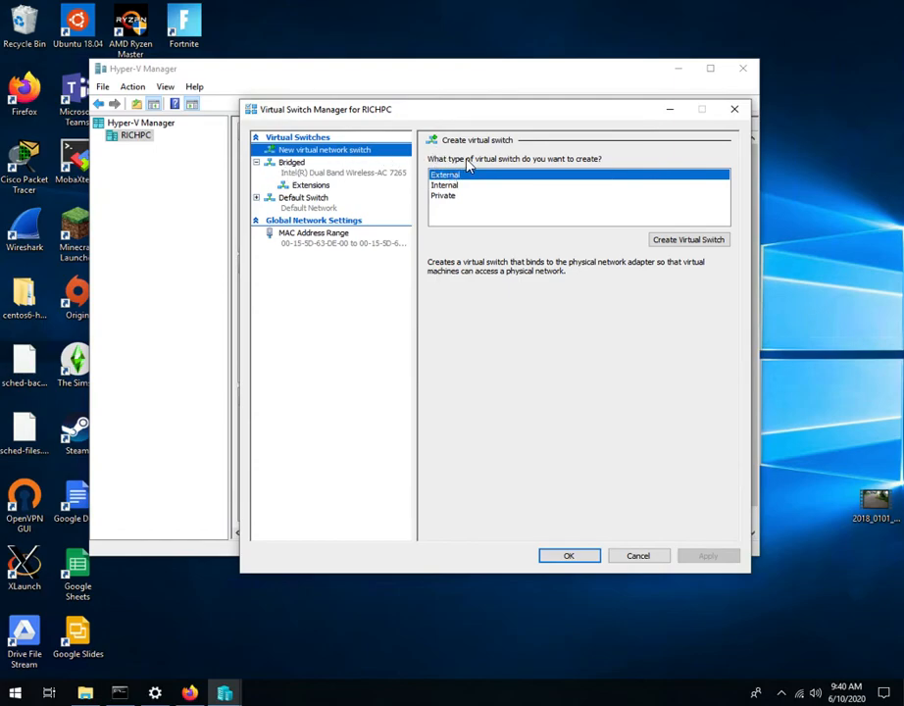
click(708, 241)
drag(492, 174, 369, 217)
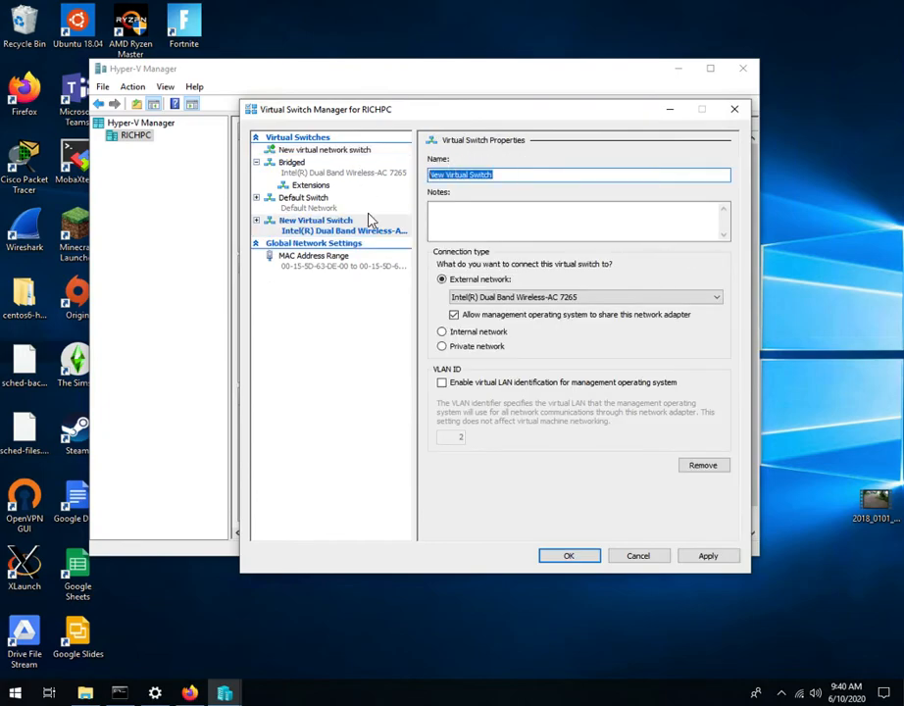
click(713, 301)
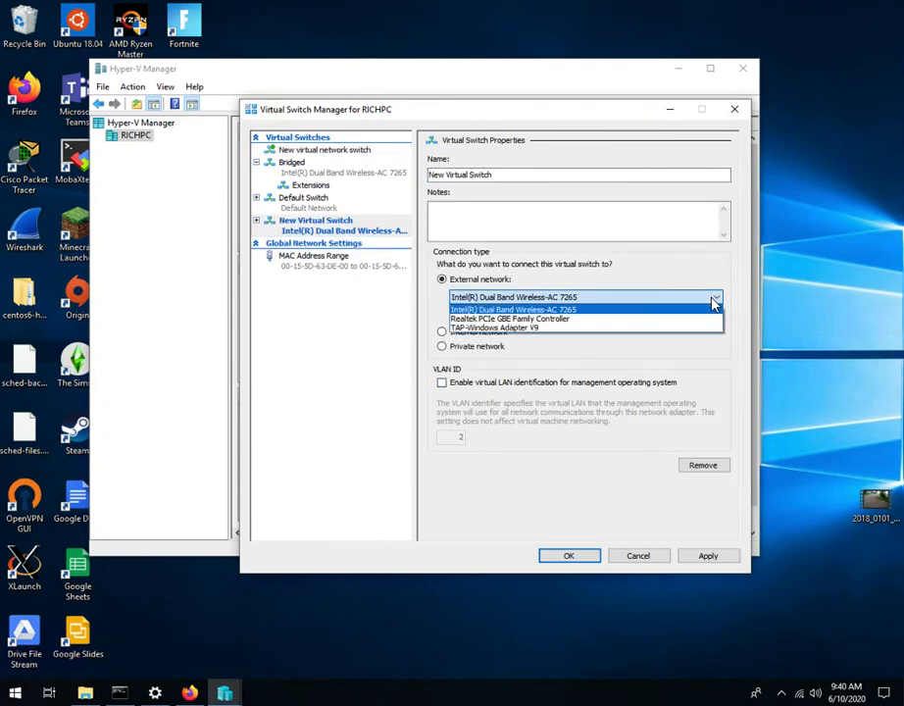
click(589, 308)
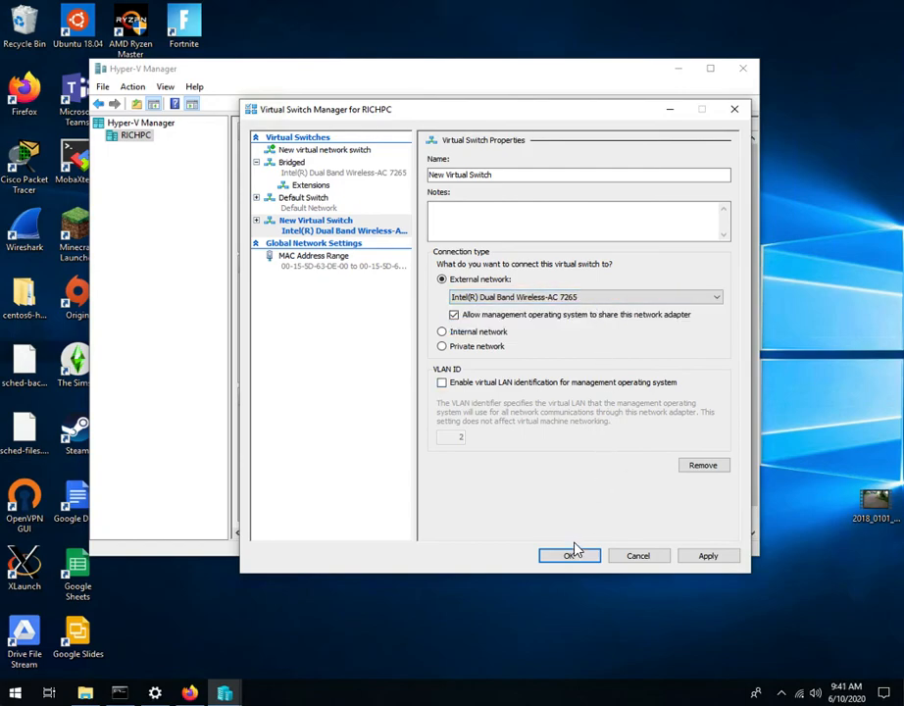
click(639, 557)
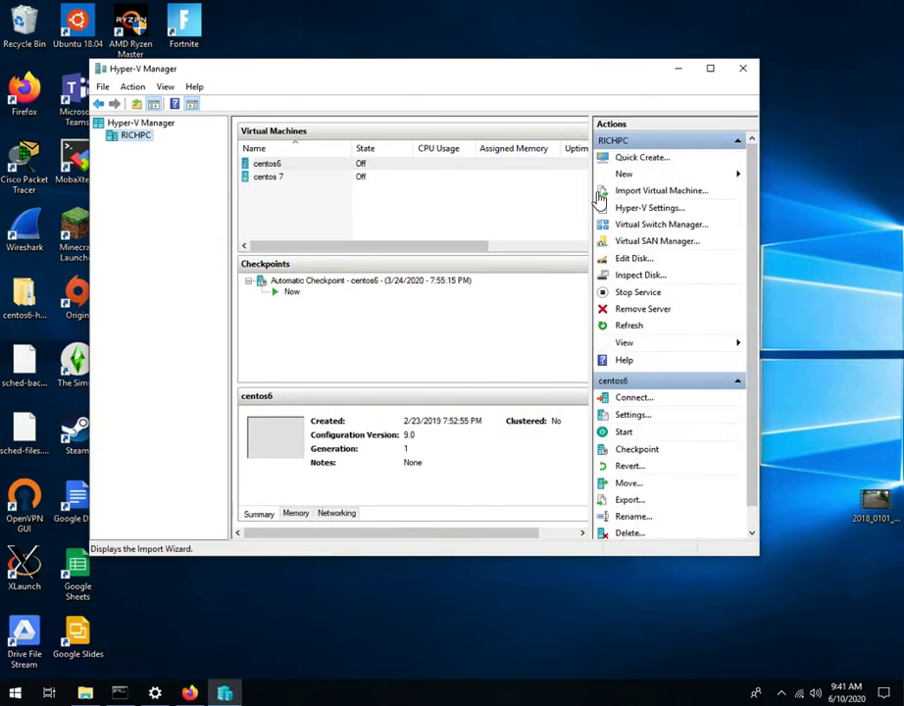
Step: Start a virtual machine import and choose the Mint19 folder inside Downloads\Mint19-hyperv as the source
click(648, 192)
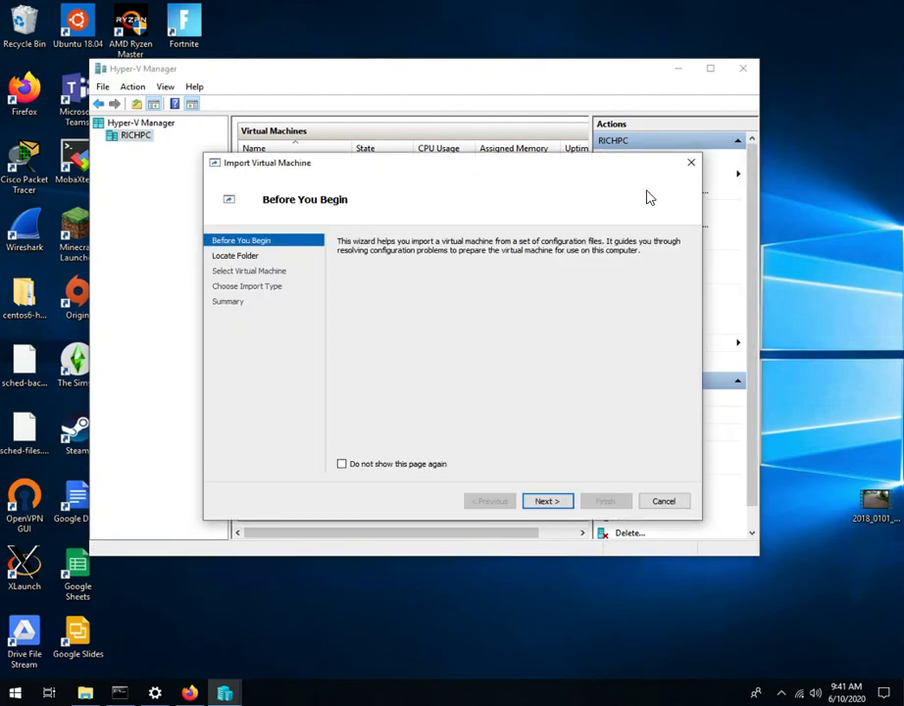
click(547, 501)
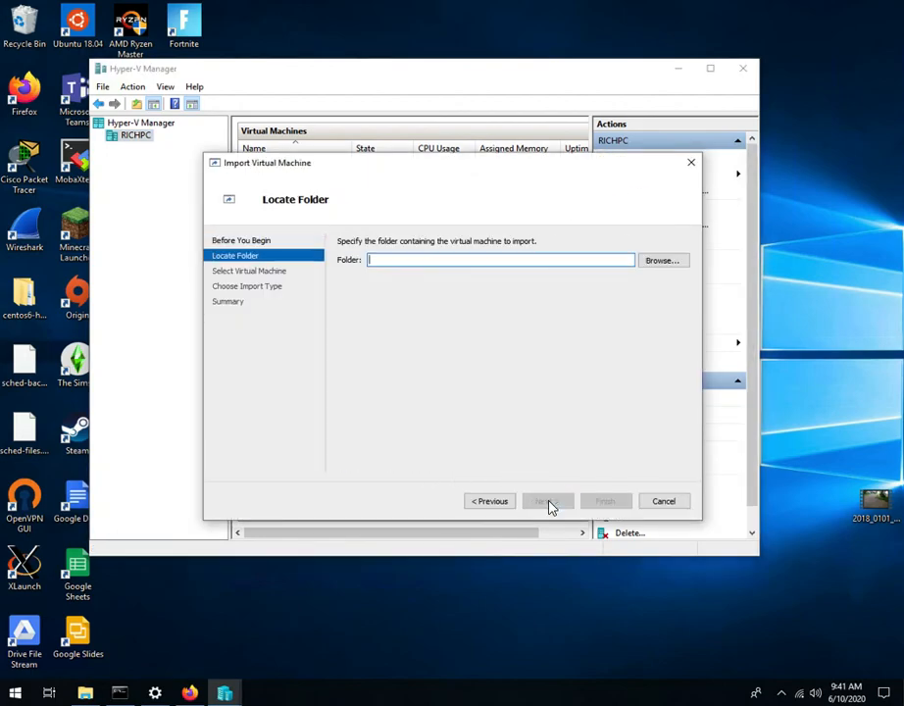
click(660, 261)
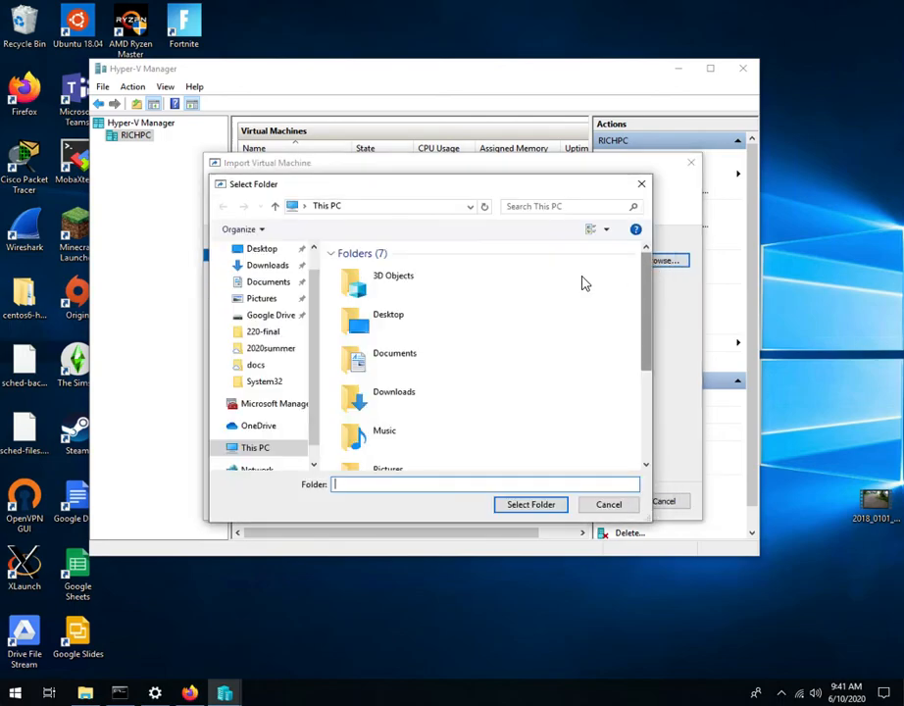
double_click(392, 393)
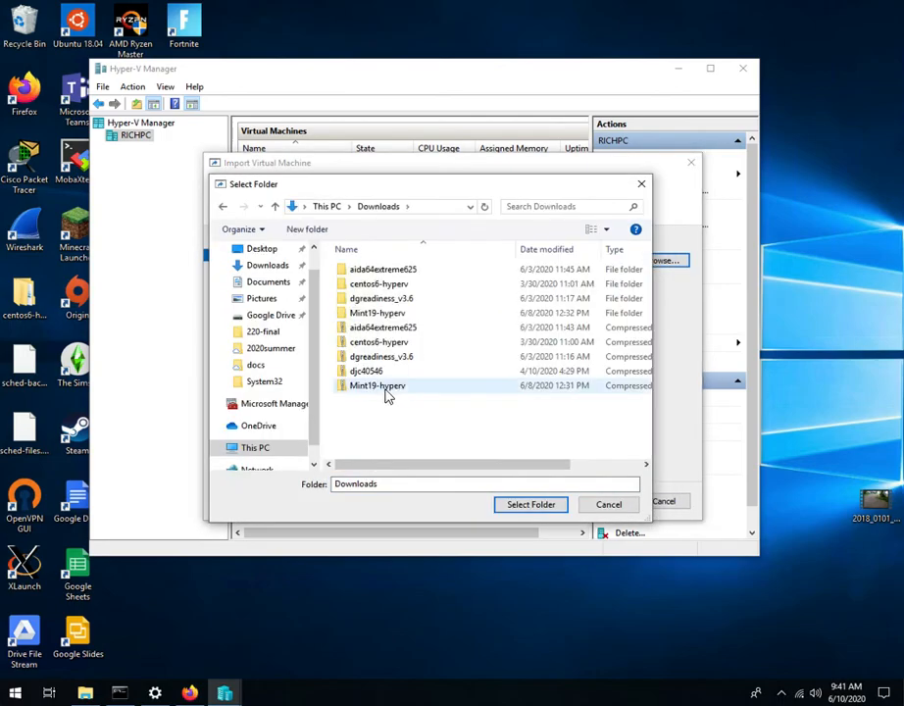
double_click(376, 313)
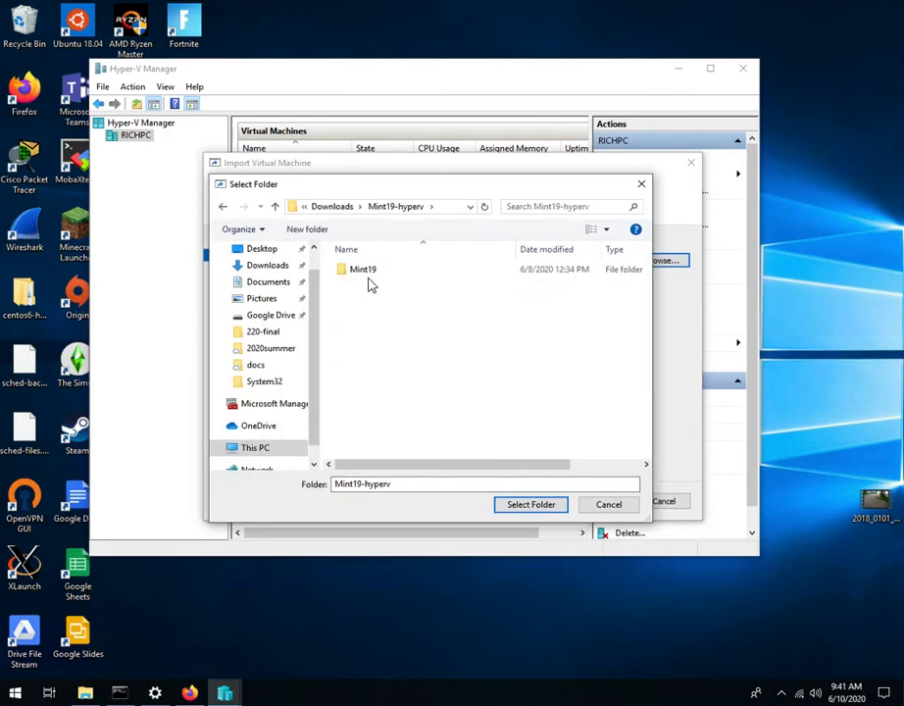
double_click(370, 275)
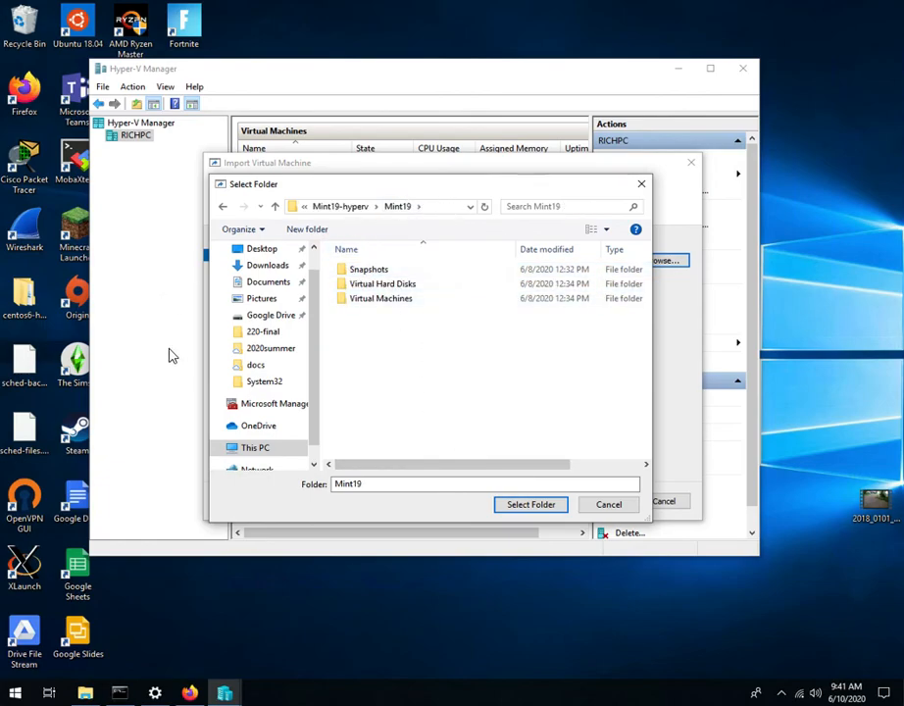
click(223, 206)
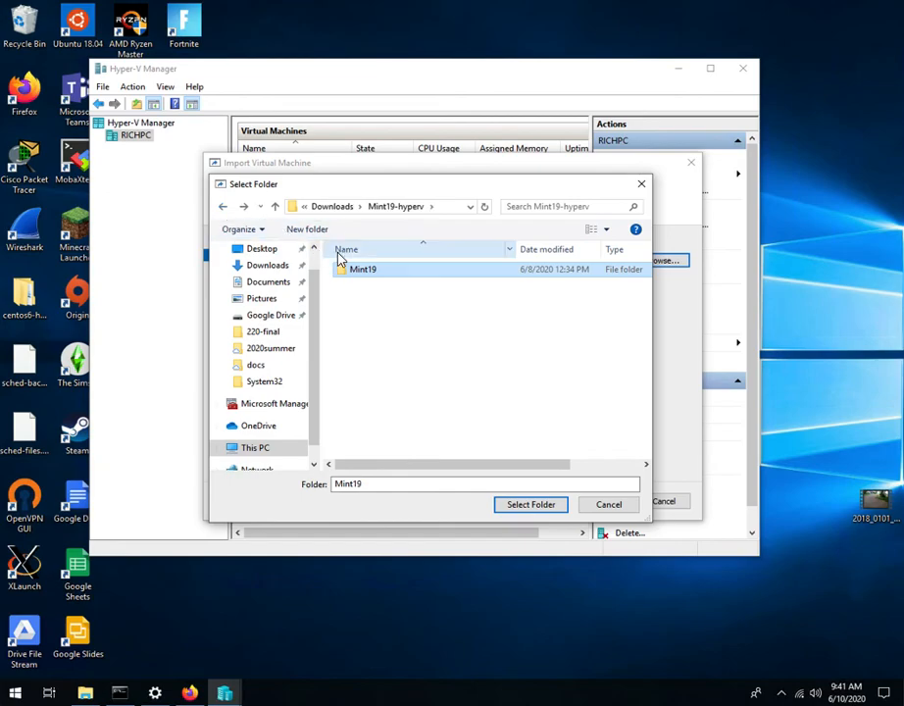
click(533, 506)
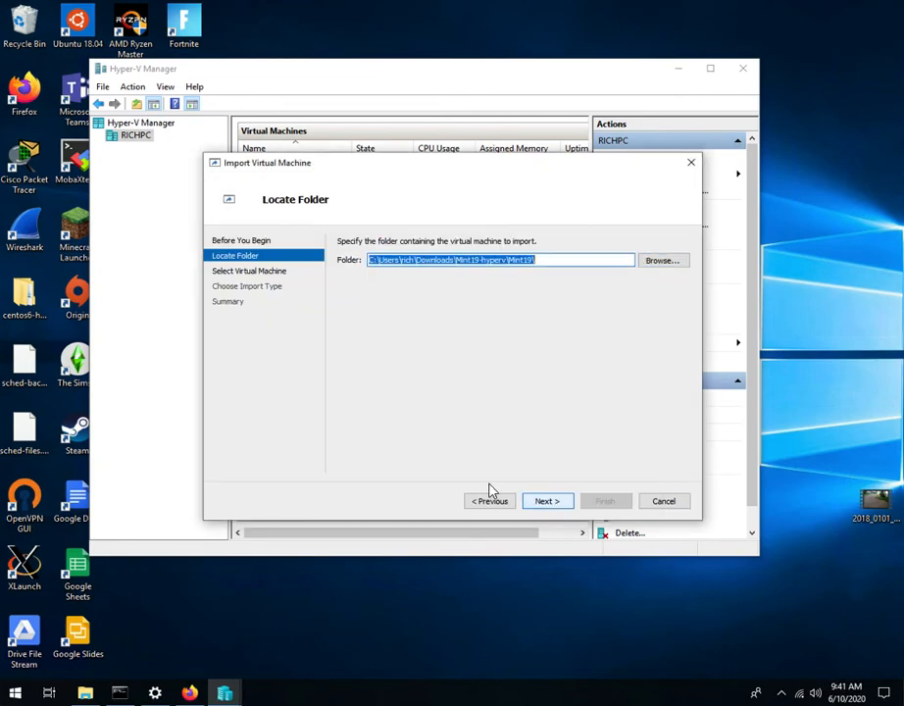
click(551, 504)
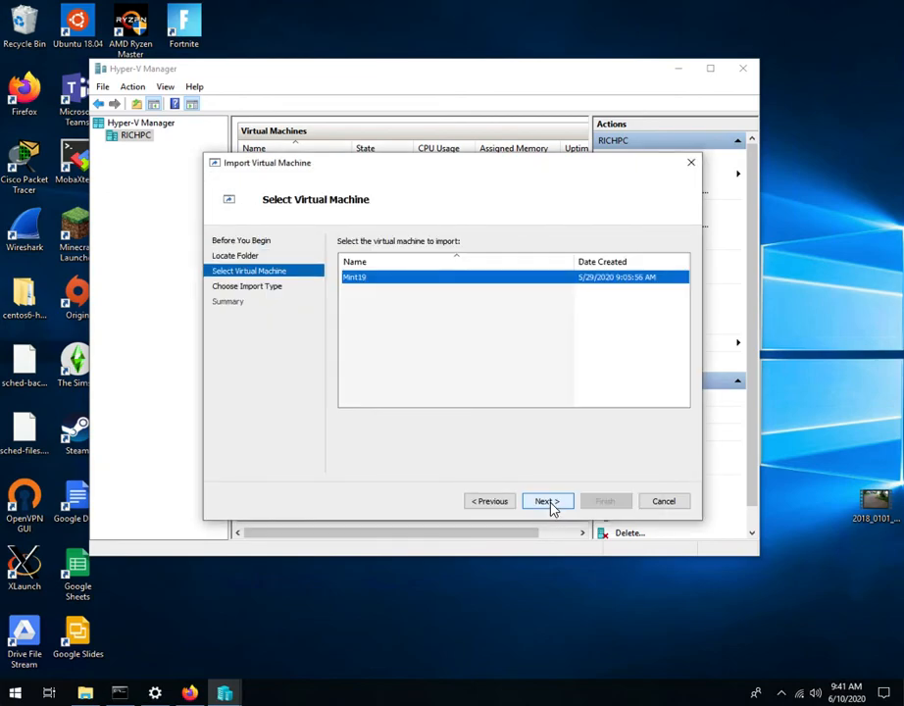
Step: Import Mint19 as a copy with a new unique ID, keeping the default configuration and virtual hard disk folders
click(551, 504)
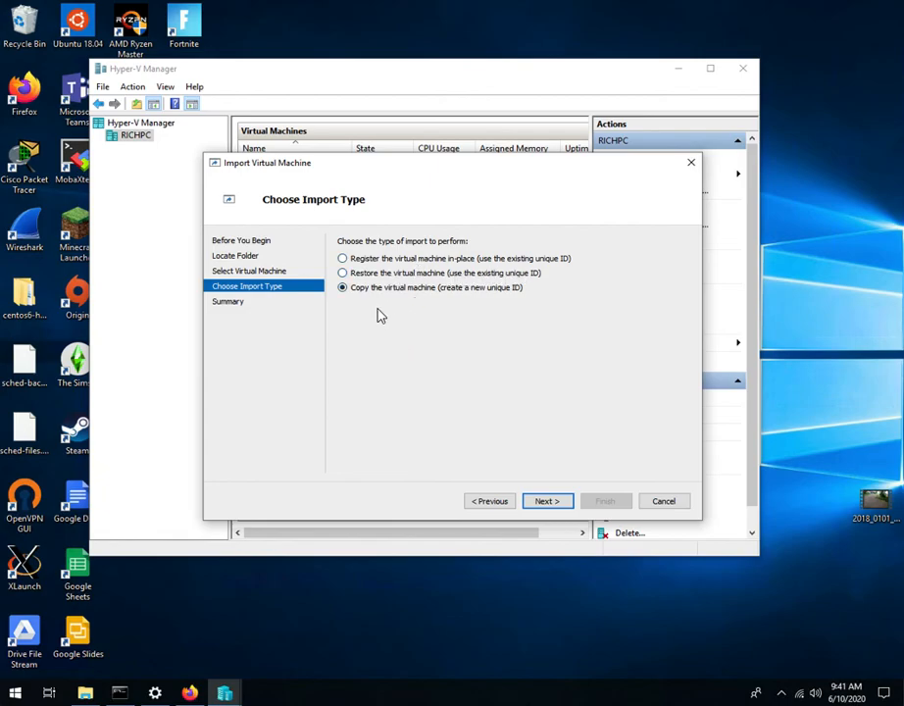
click(552, 502)
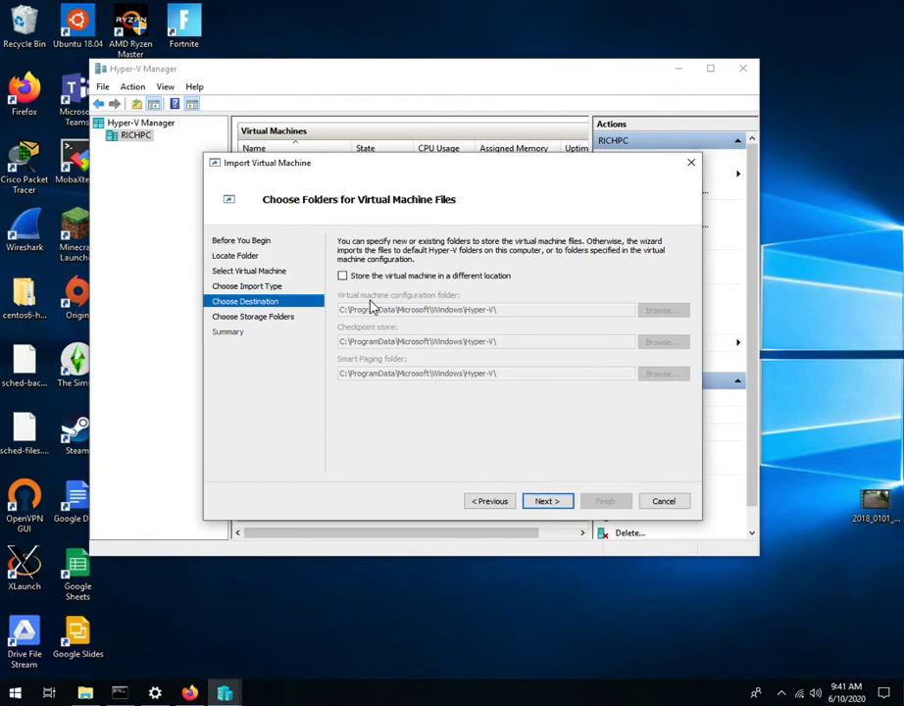
click(549, 503)
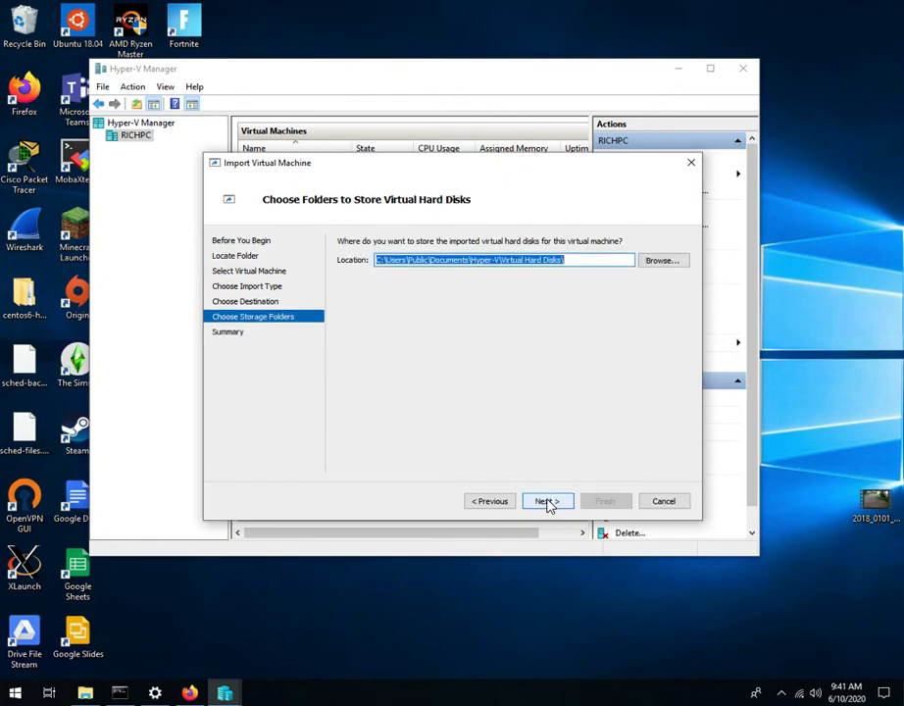
click(553, 506)
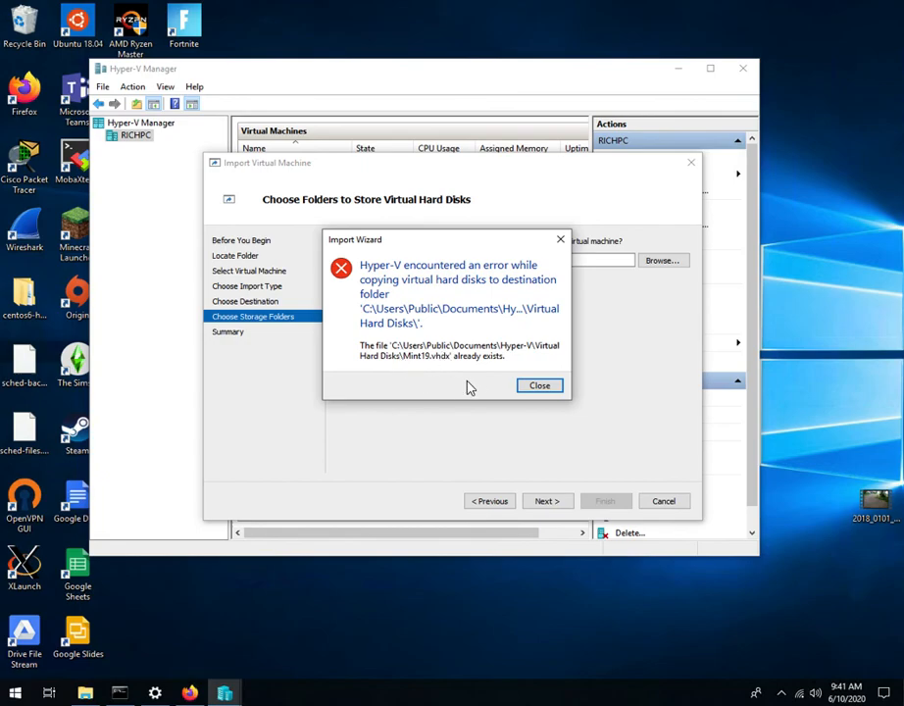
Step: Switch to File Explorer and browse to the C:\Users\Public folder
click(537, 387)
right_click(104, 667)
click(131, 647)
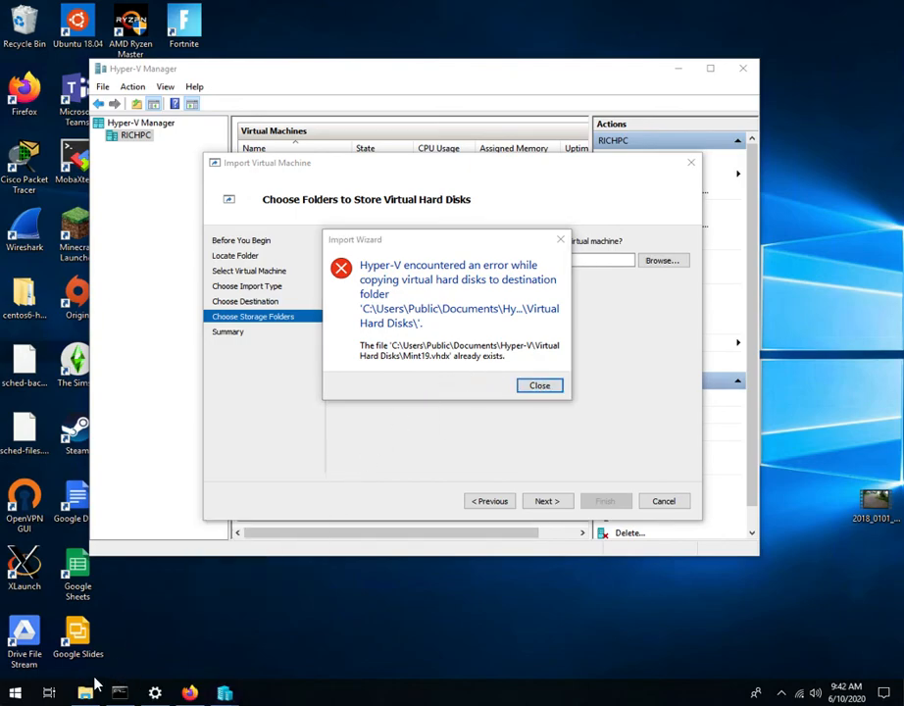
click(89, 694)
drag(481, 173, 484, 239)
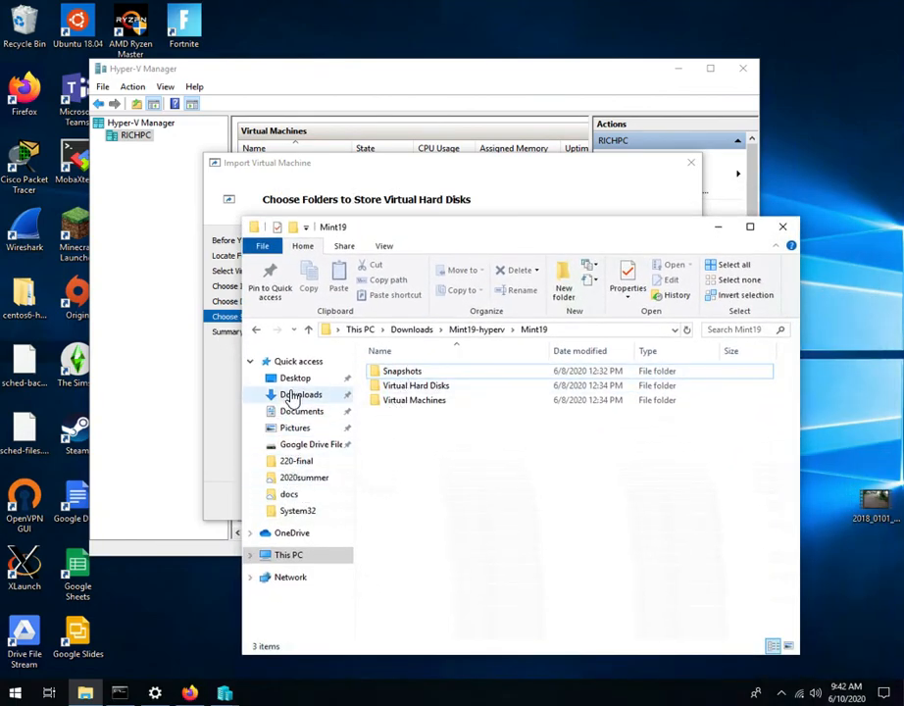
click(251, 556)
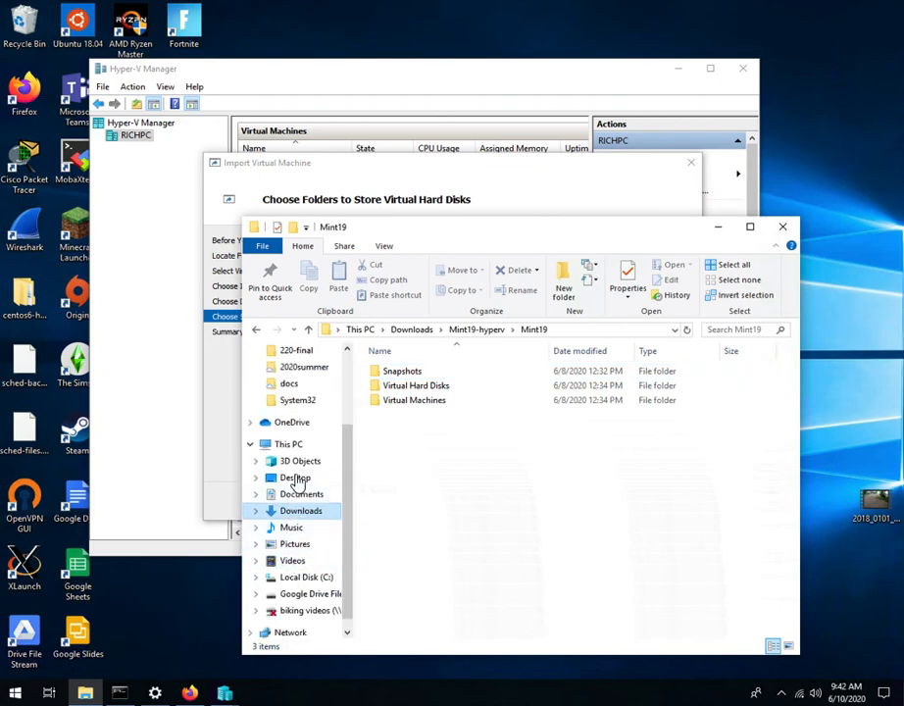
click(290, 579)
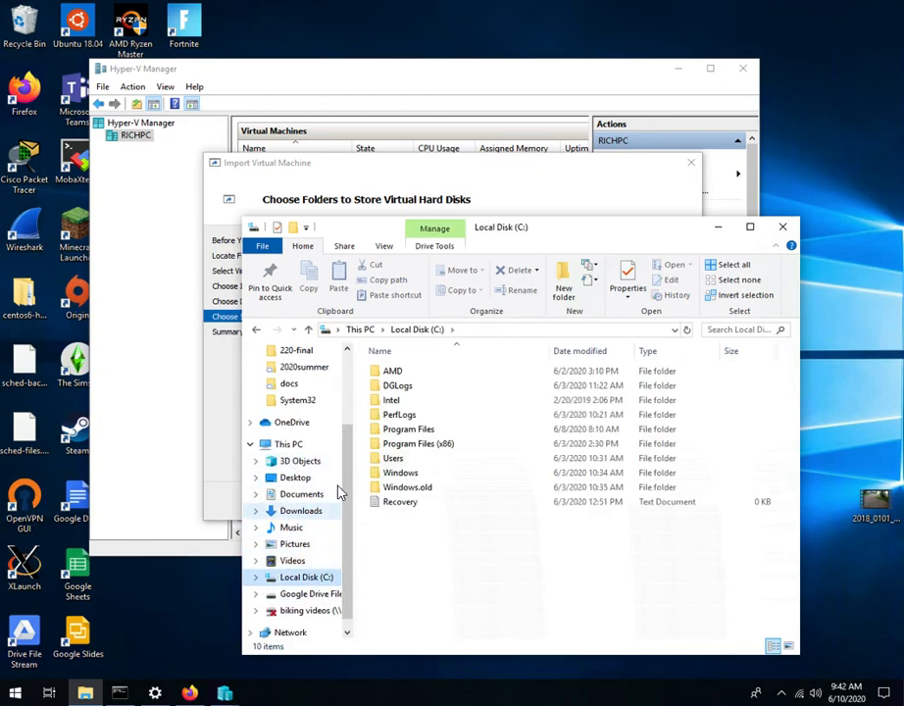
double_click(394, 458)
double_click(402, 373)
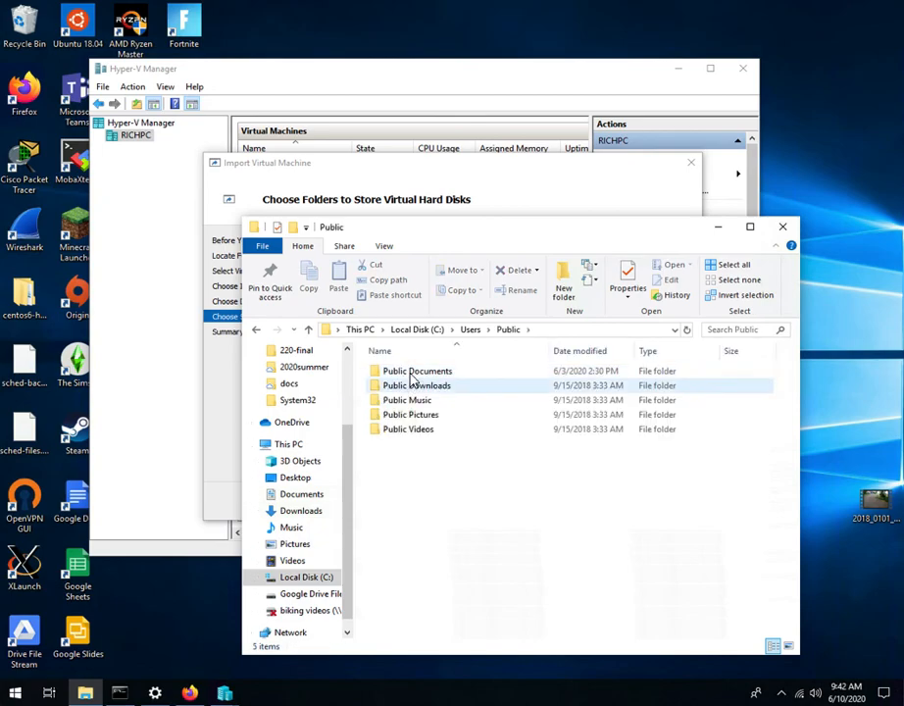
Step: Move the File Explorer window below the error text and open Public Documents > Hyper-V > Virtual hard disks
drag(477, 235, 454, 403)
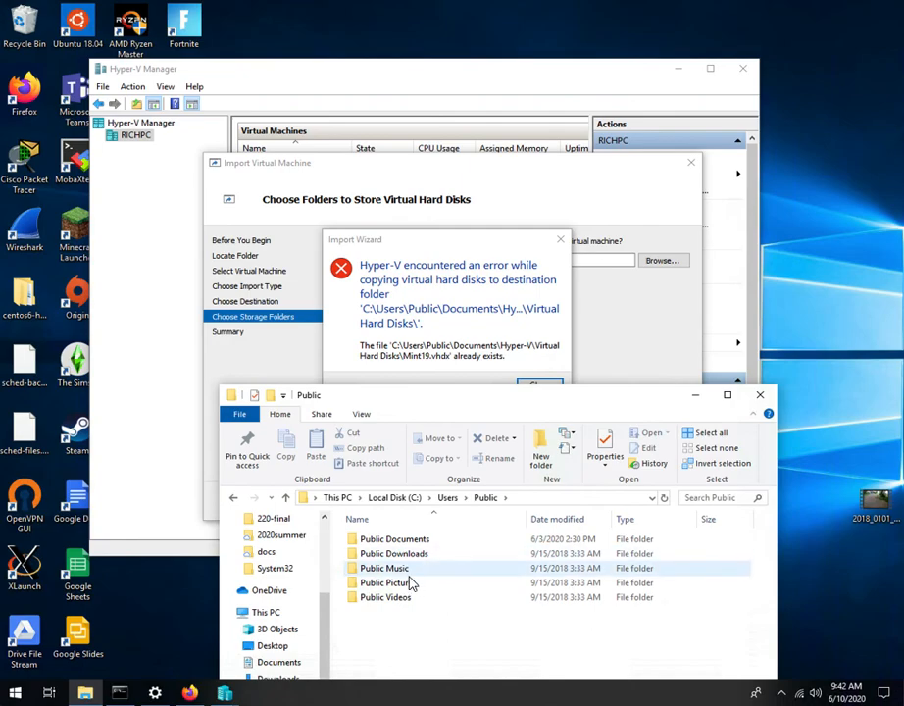
double_click(412, 542)
double_click(374, 539)
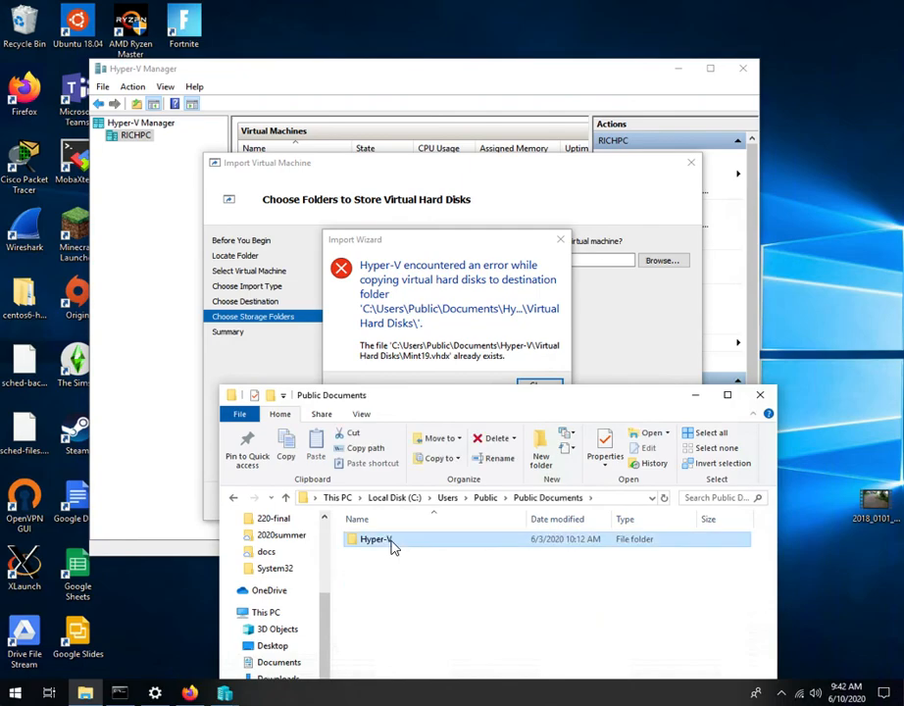
click(479, 368)
double_click(390, 541)
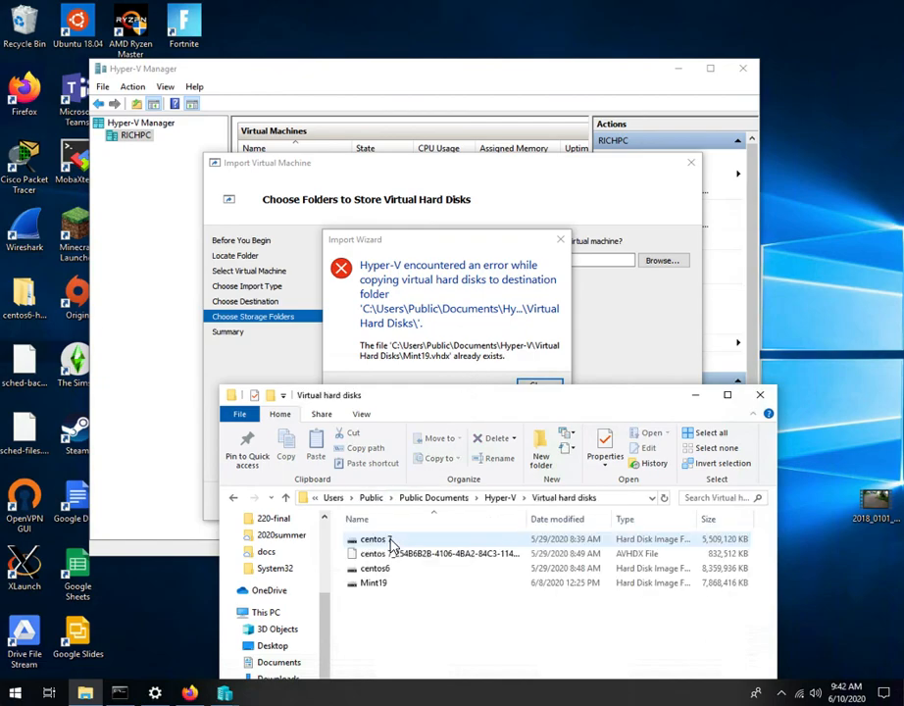
Step: Delete the Mint19 disk image from the Virtual hard disks folder and minimize File Explorer
click(383, 584)
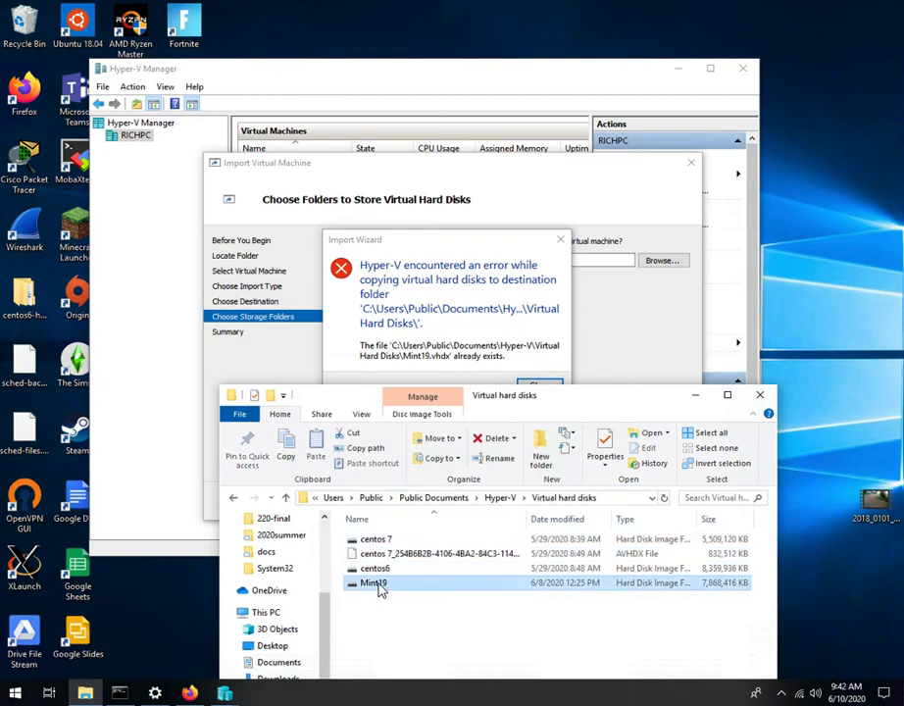
right_click(380, 585)
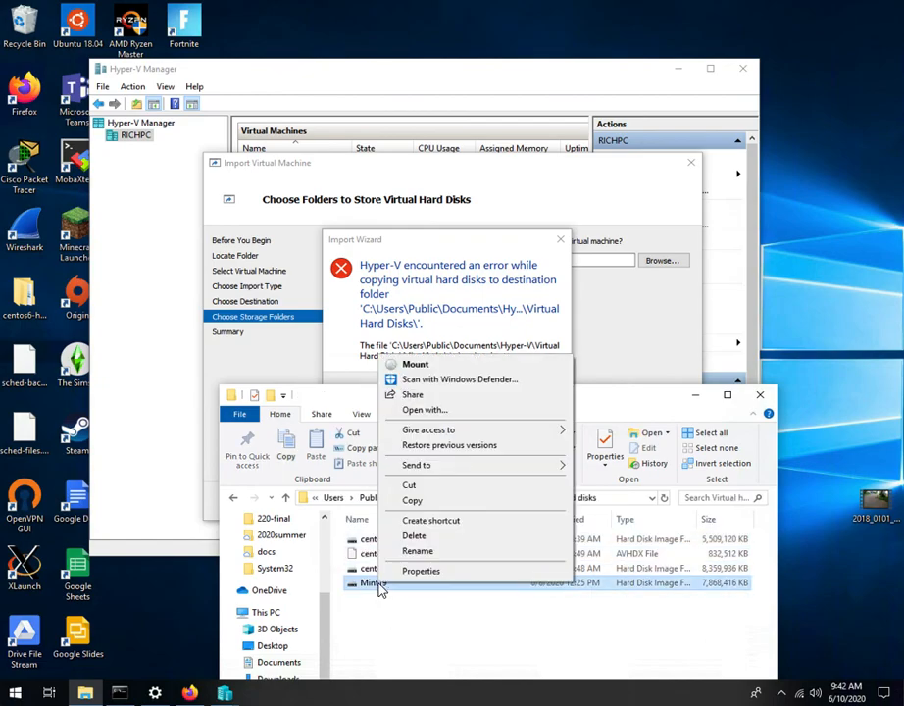
click(420, 537)
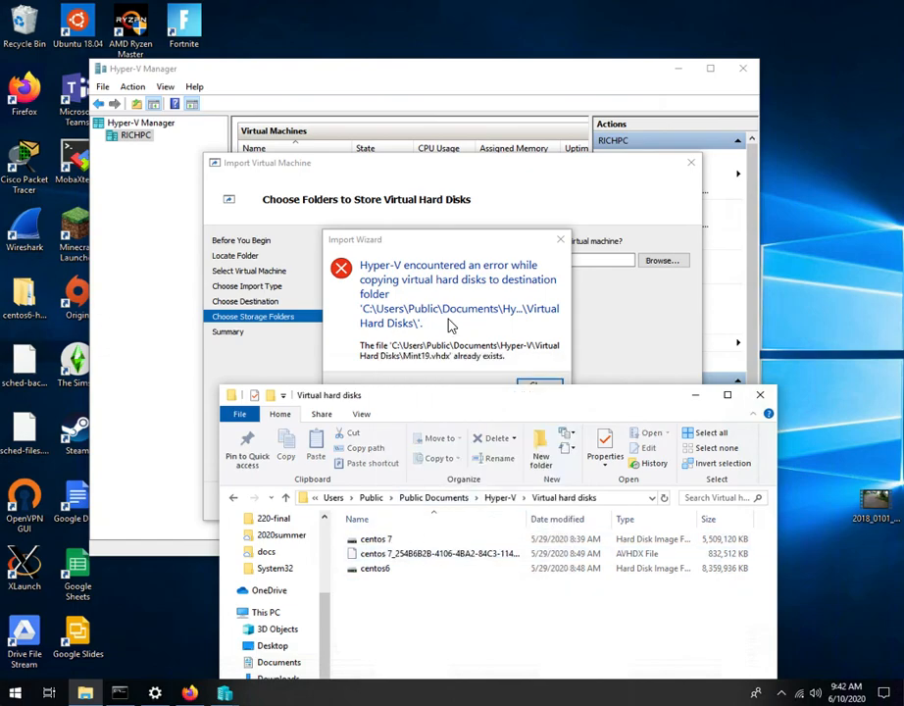
click(697, 395)
Step: Dismiss the error and complete the Mint19 import with the same hard disk folder, selecting the imported virtual machine
click(538, 386)
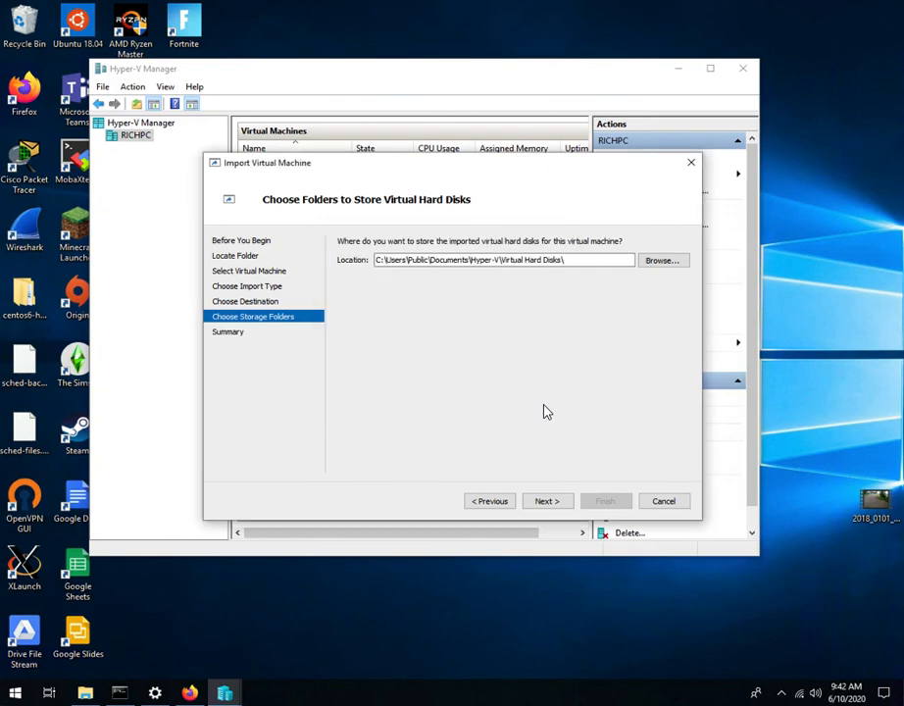
click(549, 503)
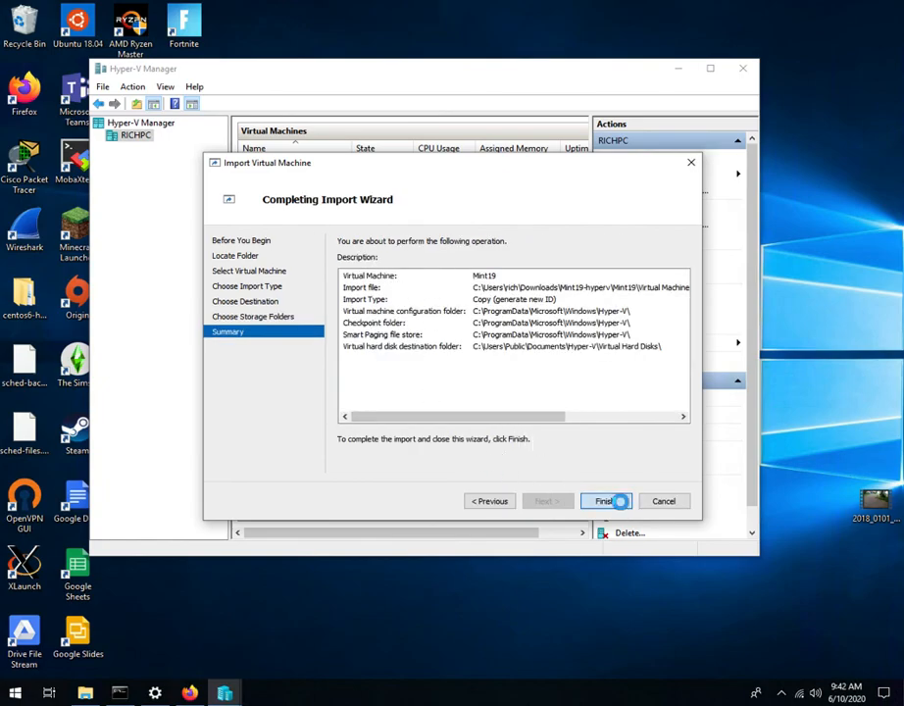
click(621, 504)
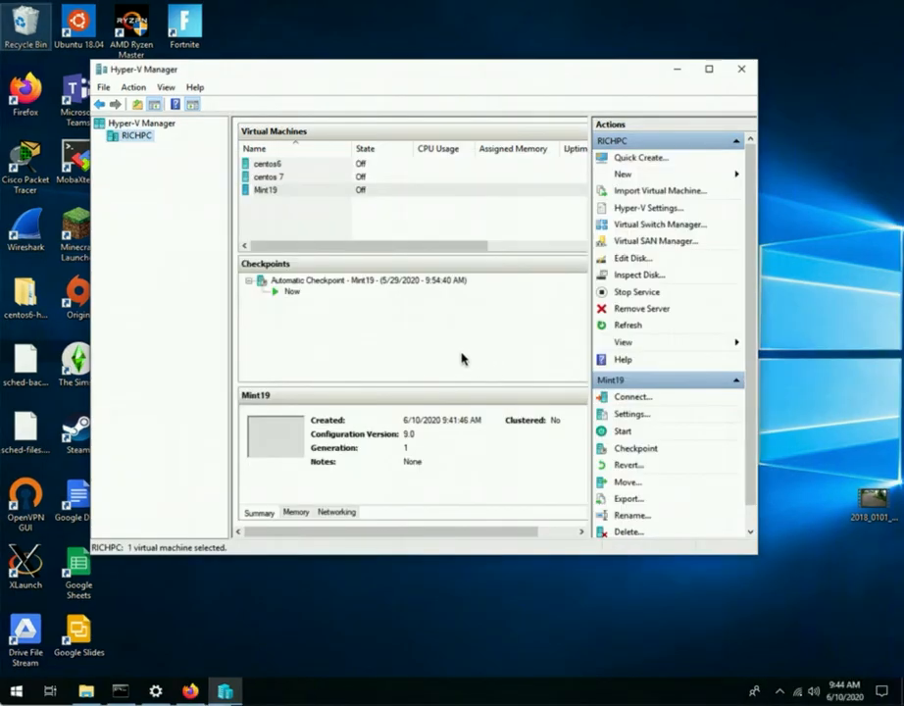
click(267, 192)
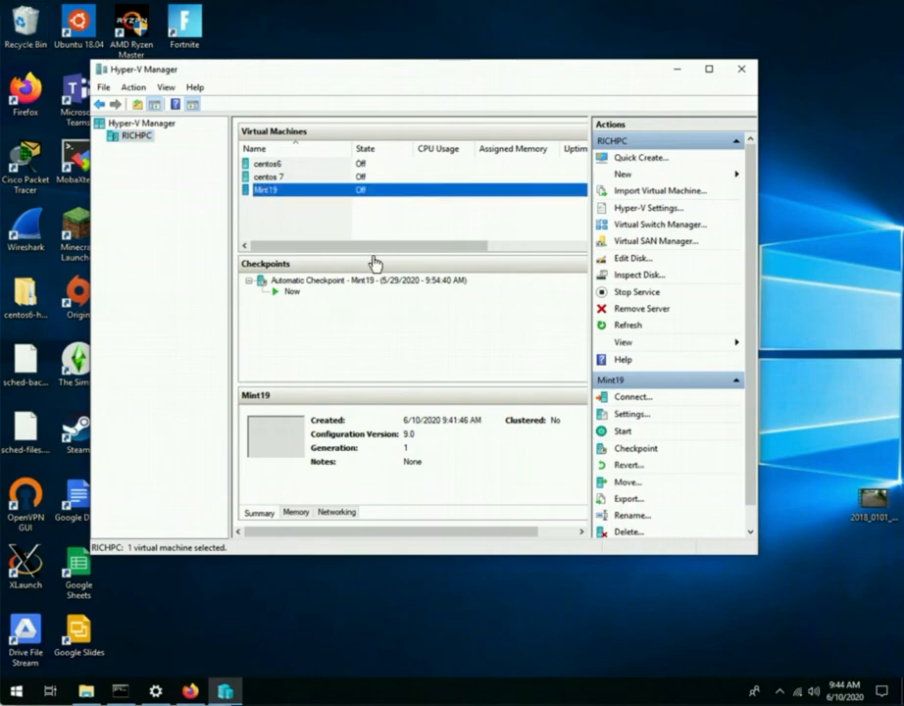
Step: Start the Mint19 virtual machine continuing from its last state, connect to it, and reposition its connection window
click(622, 431)
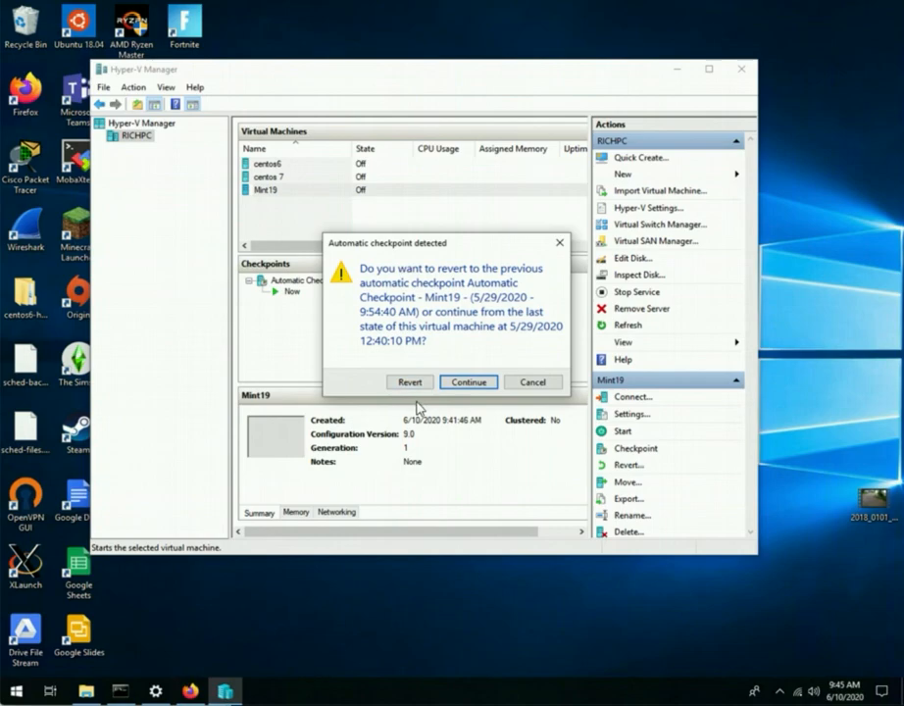
click(465, 382)
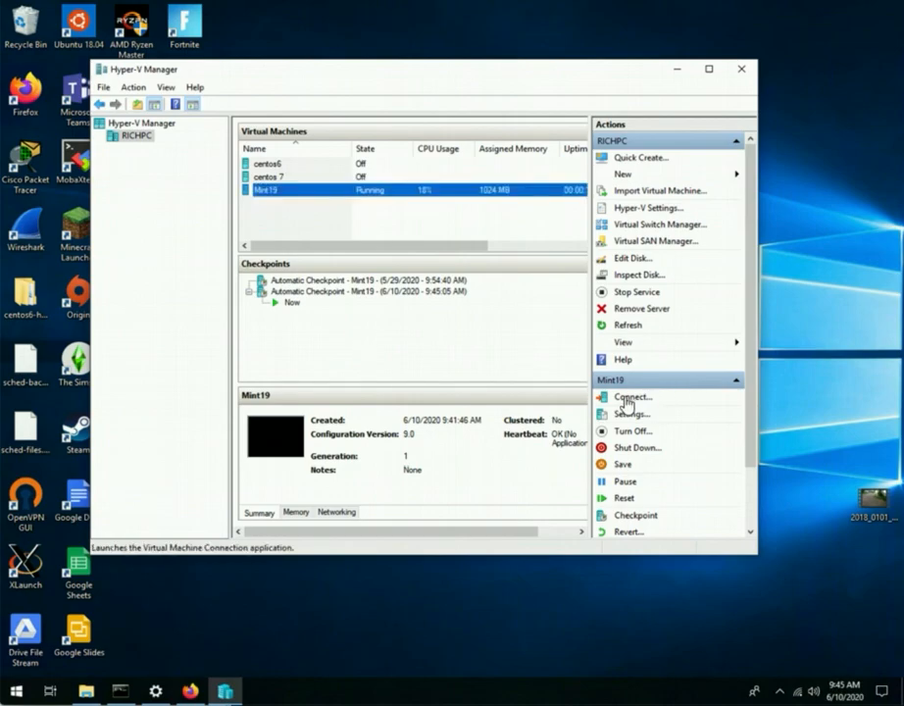
click(628, 398)
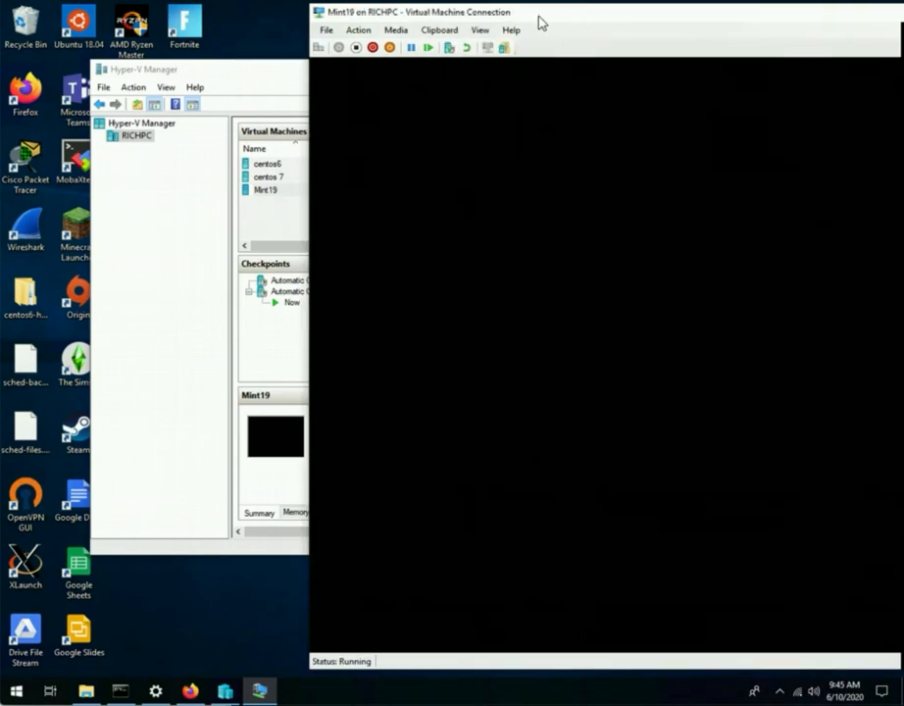
drag(541, 21, 331, 27)
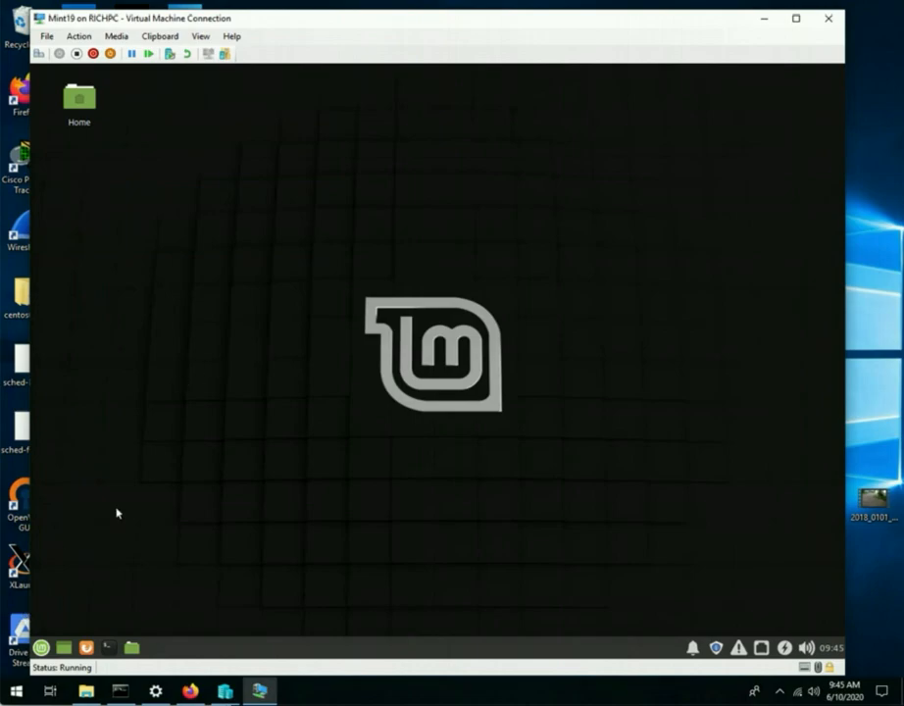
Step: Open a terminal in Mint19 and log in to cntserv.hacc.edu over SSH with the account username and password
click(109, 647)
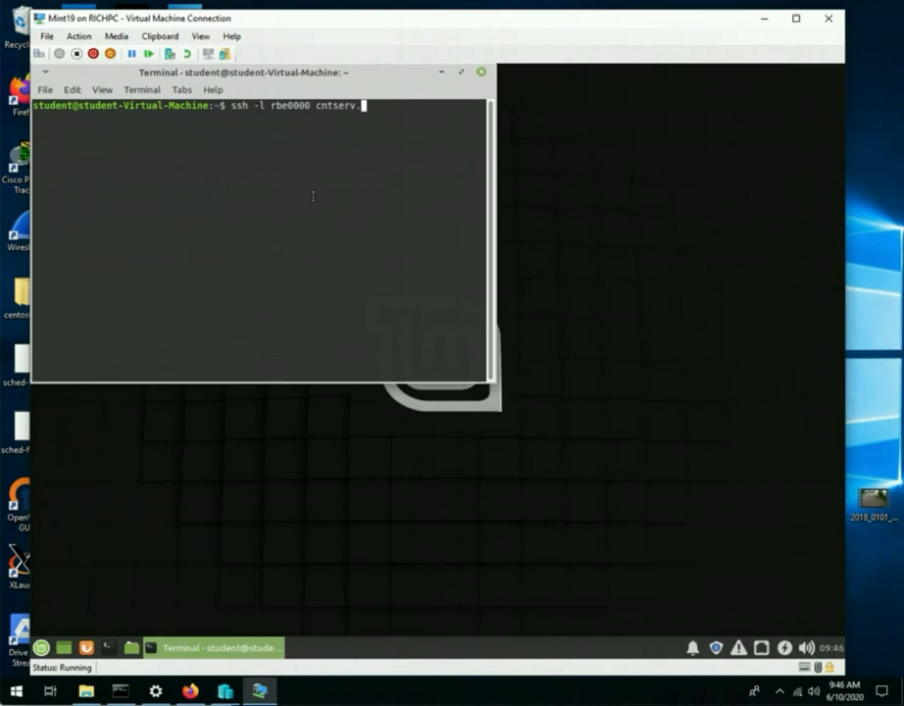
text(edu)
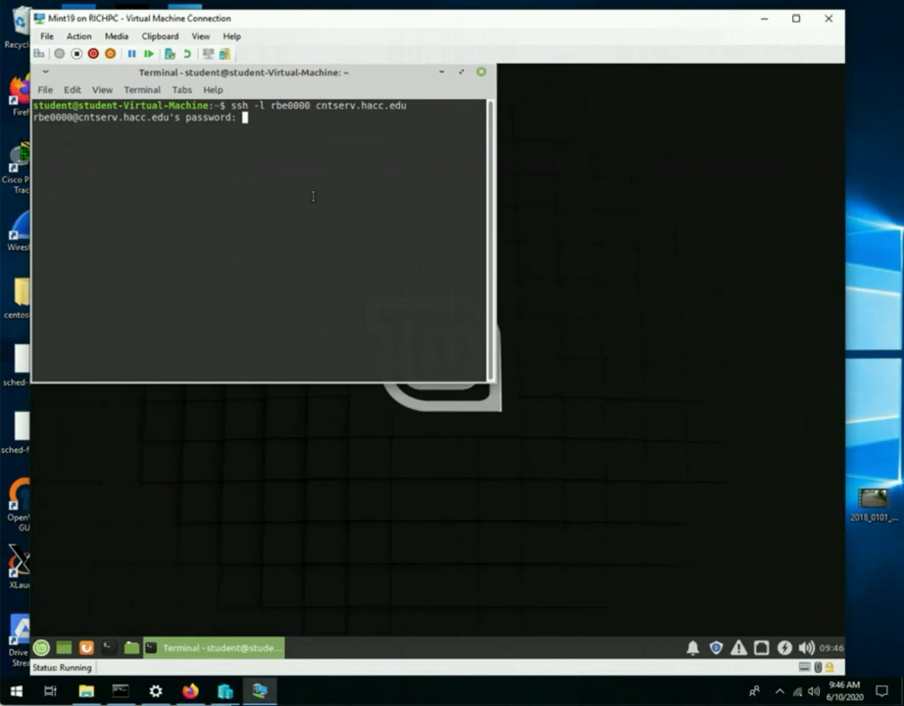
key(Return)
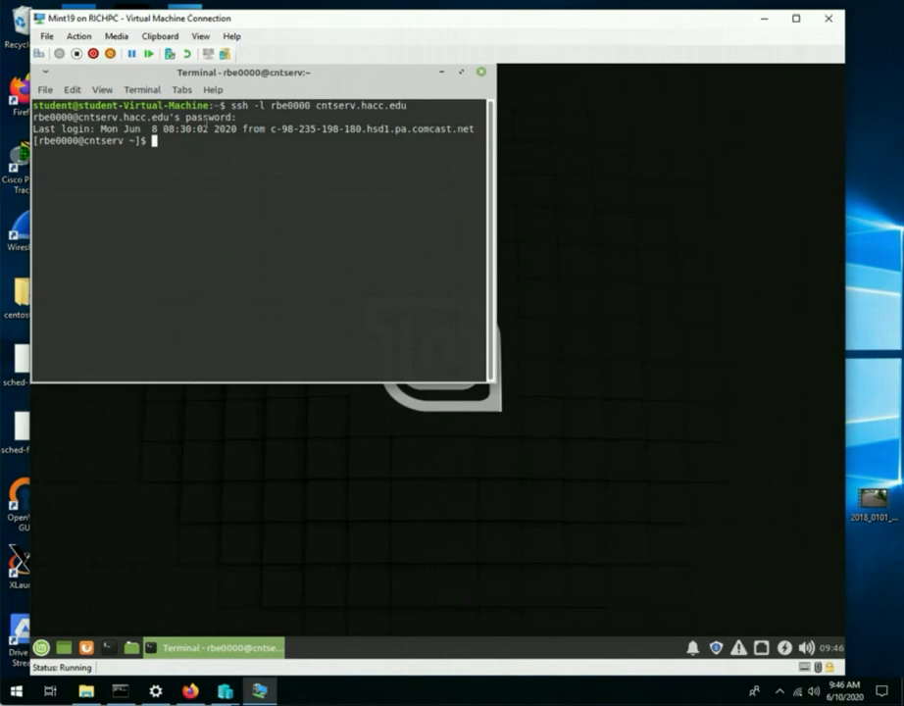
Step: Highlight the remote server prompt and the local Mint prompt to compare them, and narrow the terminal window slightly
drag(33, 140, 144, 142)
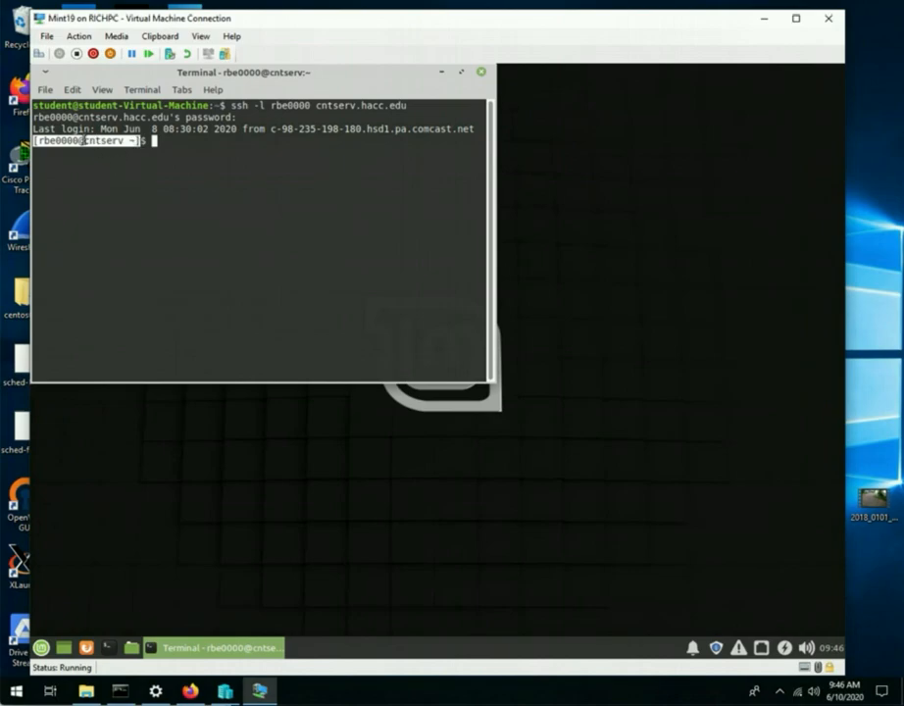
click(84, 140)
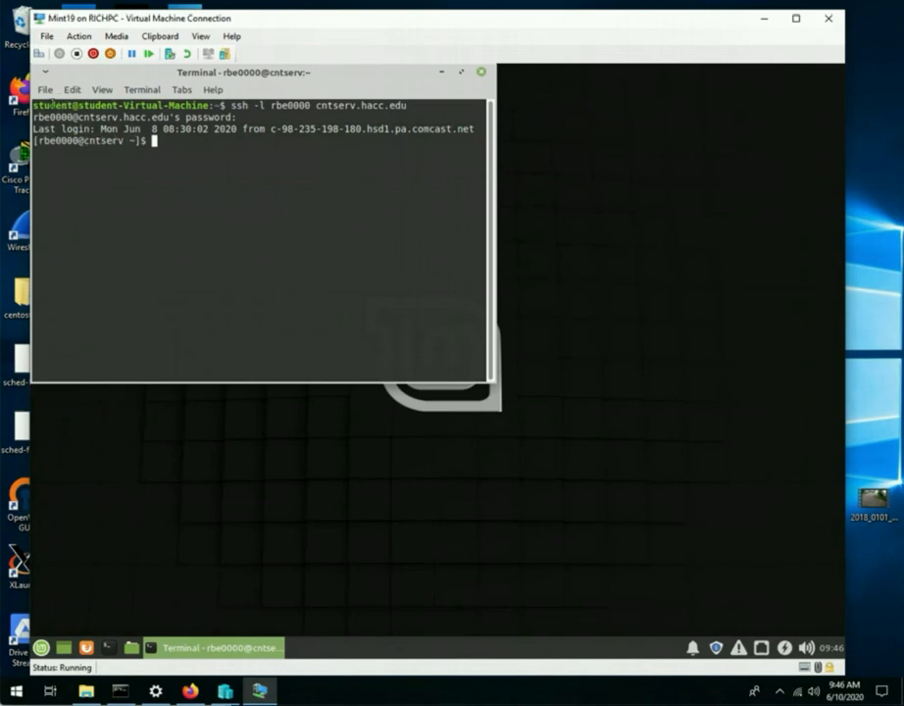
drag(33, 105, 210, 105)
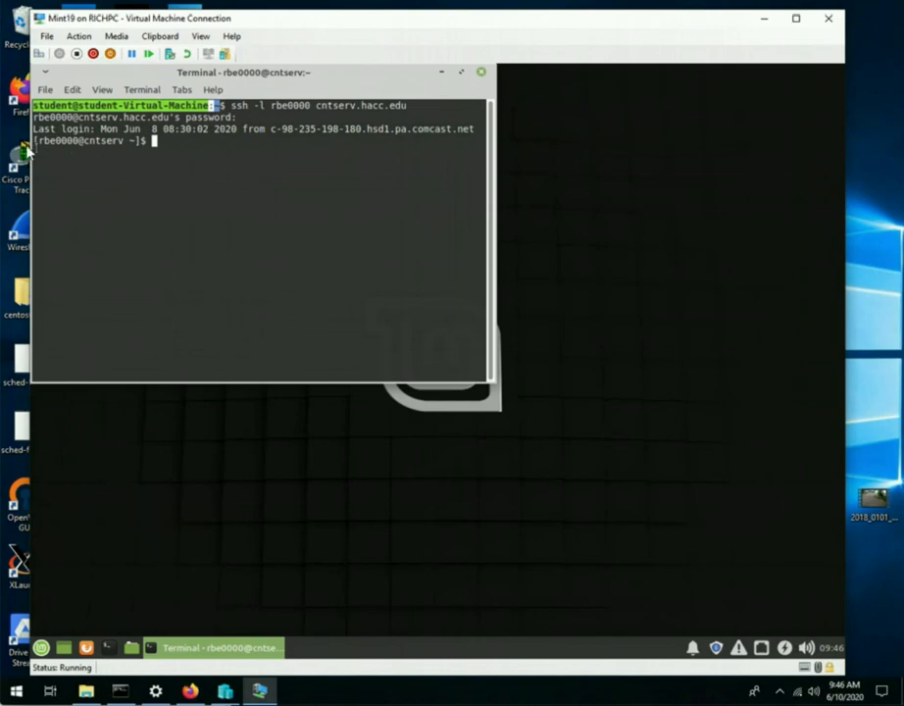
drag(29, 98, 48, 137)
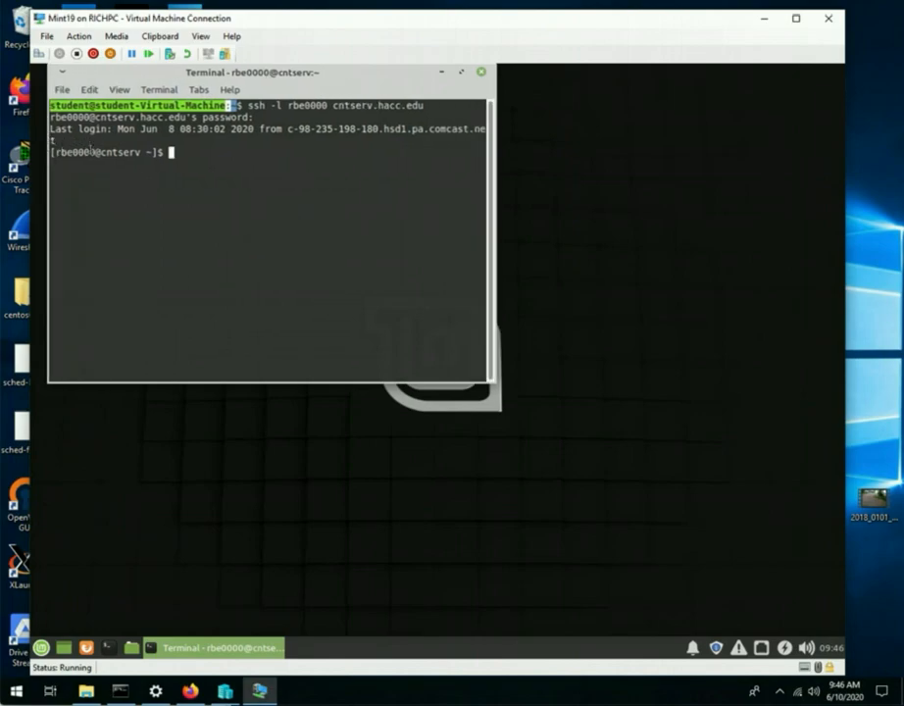
Step: Open Firefox inside the Mint19 virtual machine and go to my.hacc.edu
click(250, 526)
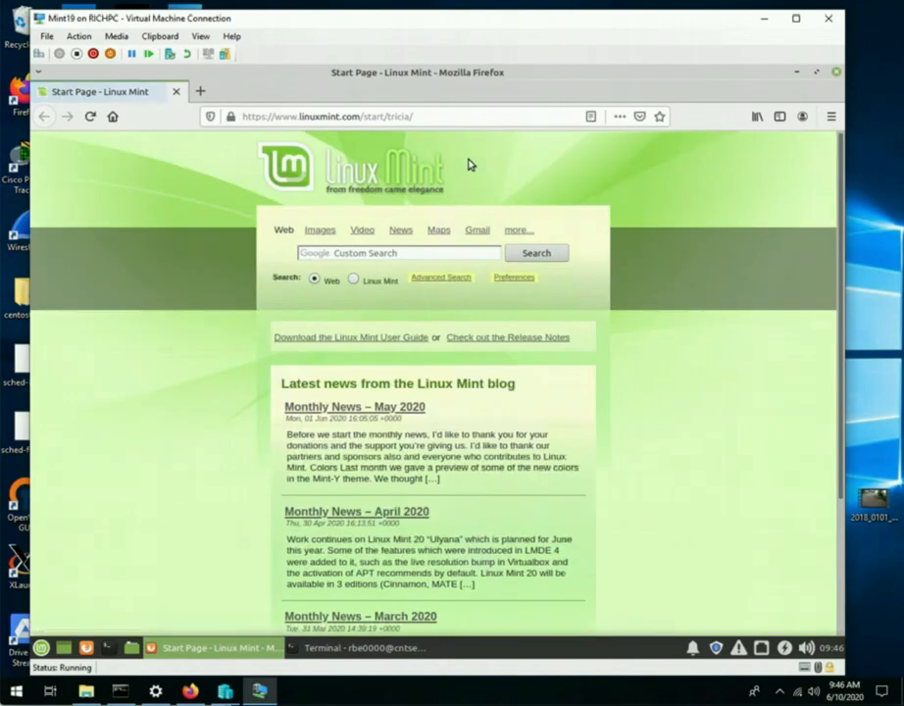
click(349, 116)
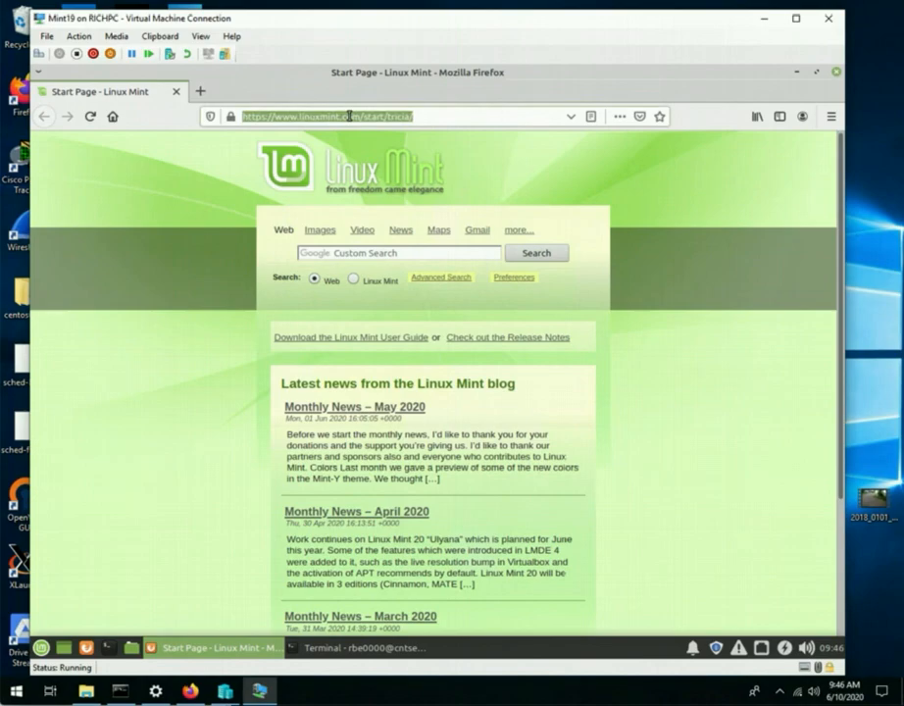
text(my.hacc.edu/)
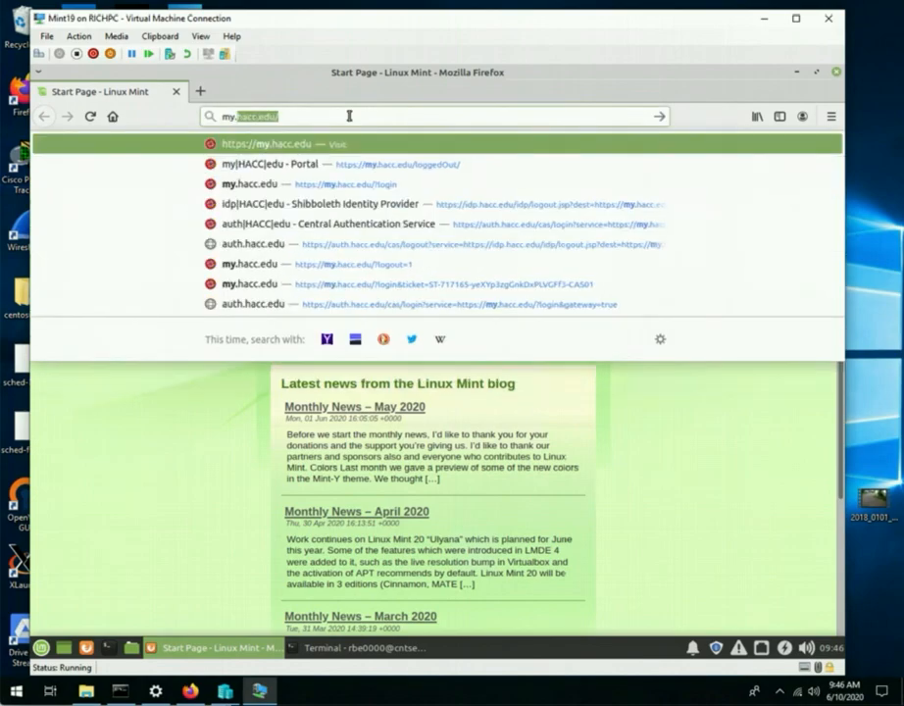
key(Return)
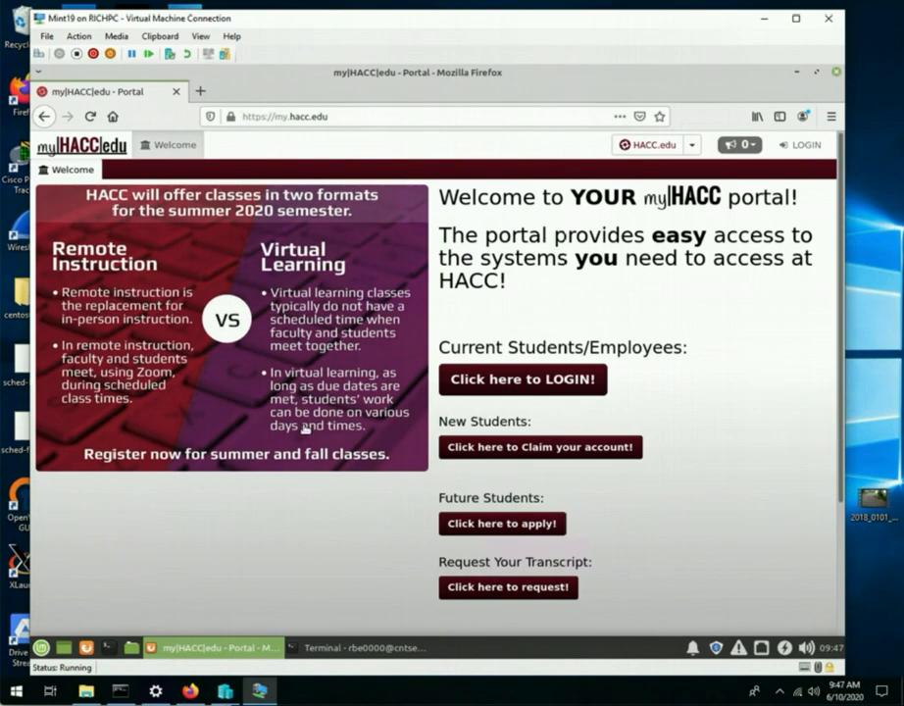
Step: Bring the SSH terminal in front of the browser and highlight its login text, and minimize and restore the Mint19 connection window
click(320, 647)
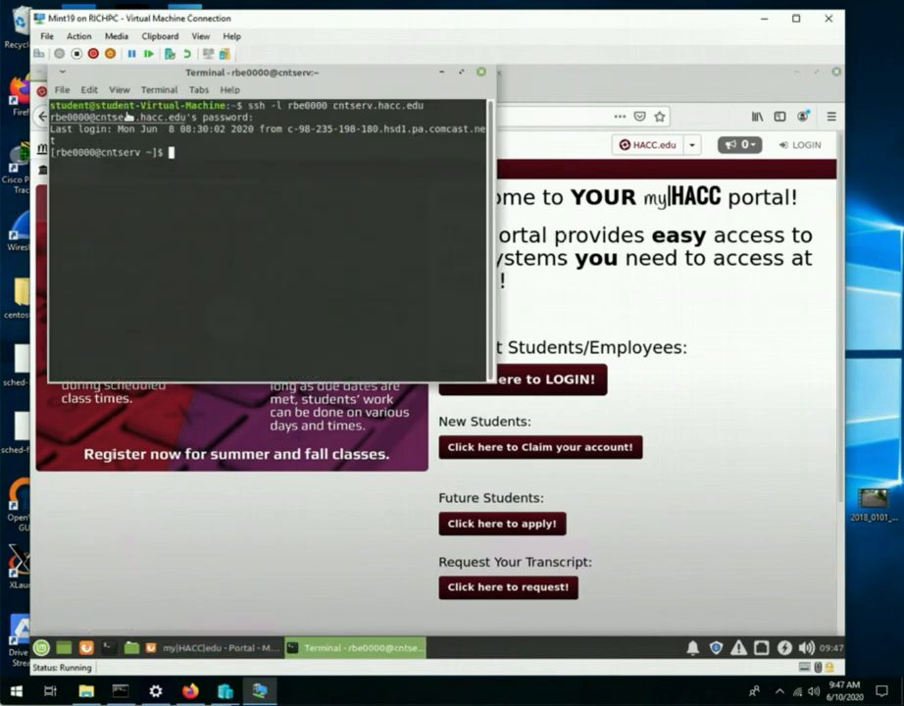
drag(129, 118, 159, 139)
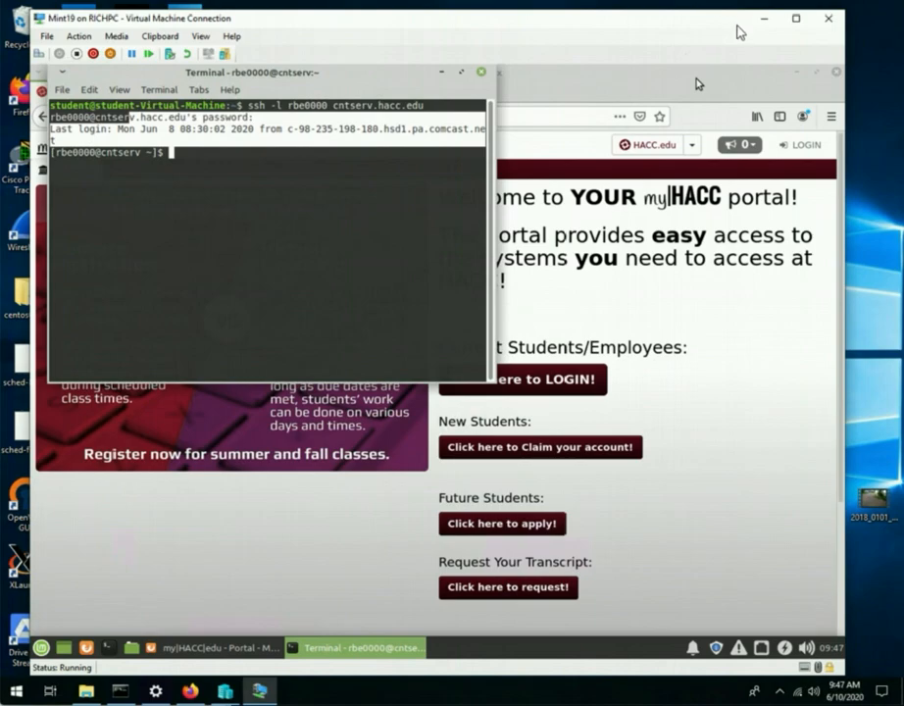
click(761, 18)
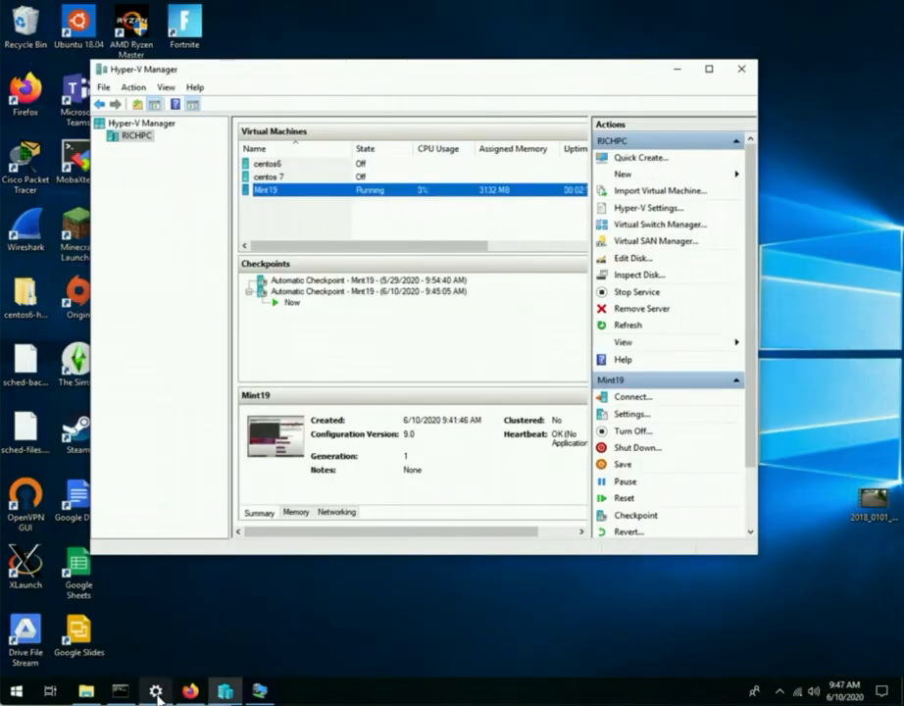
click(259, 692)
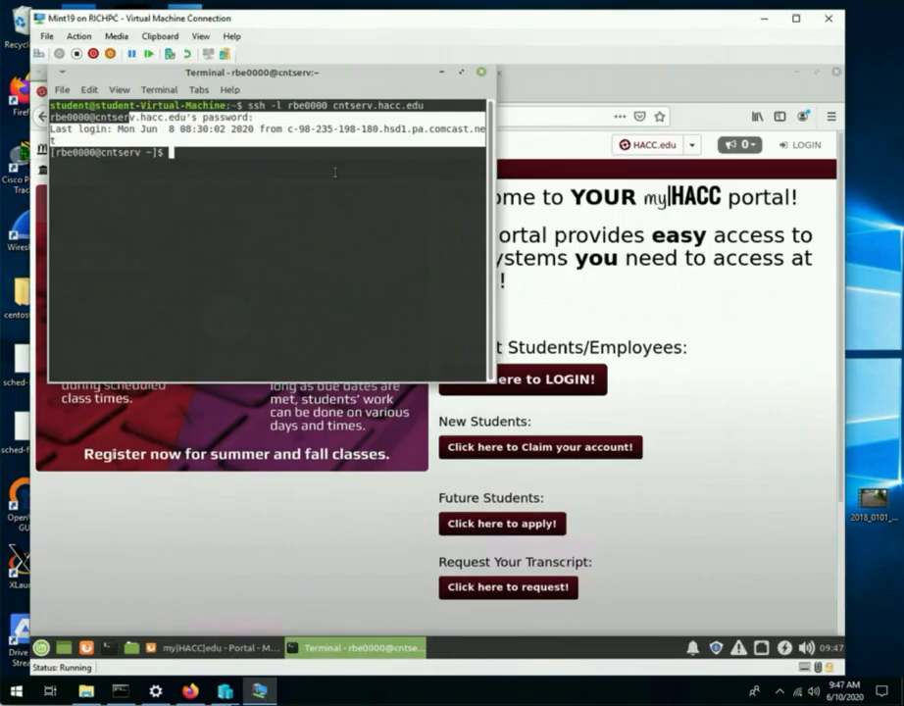